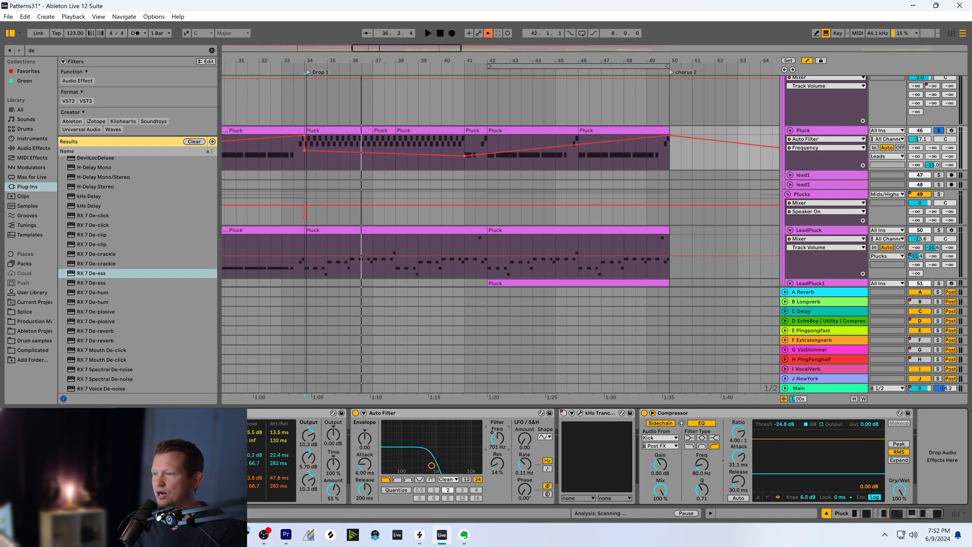
# Play the soloed Pluck track through Drop 1 and follow the Auto Filter frequency in its device chain
pyautogui.moveTo(410, 53); pyautogui.dragTo(409, 56)
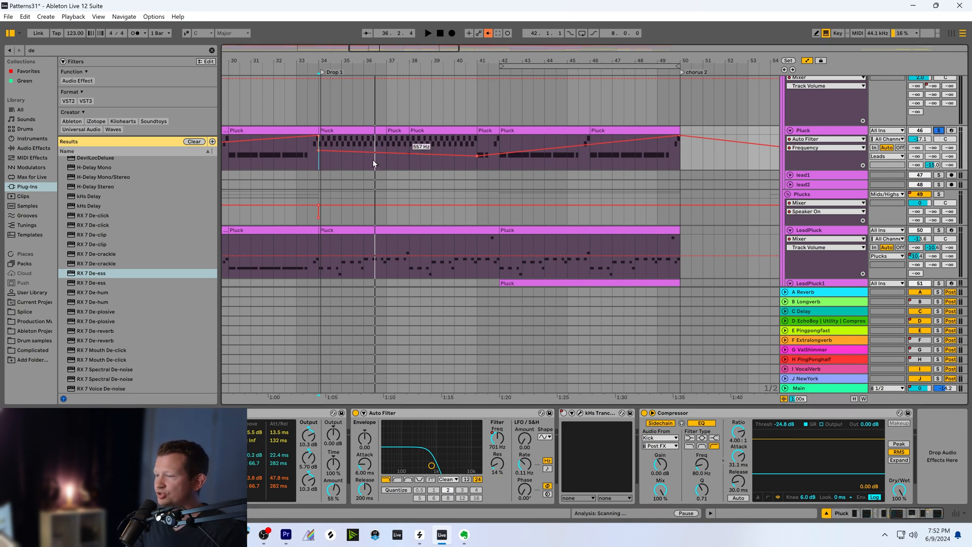
pyautogui.click(320, 169)
pyautogui.moveTo(451, 49)
pyautogui.mouseDown()
pyautogui.moveTo(450, 39)
pyautogui.moveTo(372, 55)
pyautogui.mouseUp()
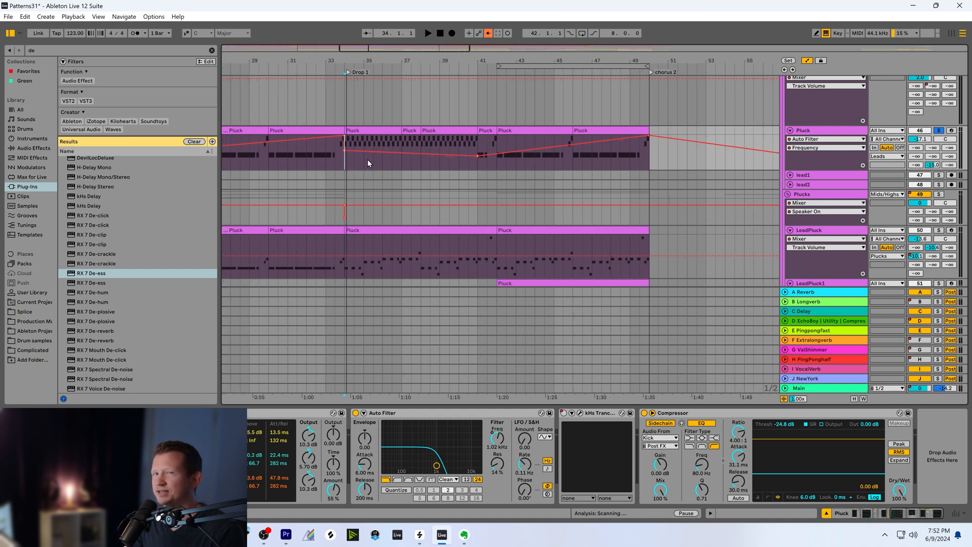
pyautogui.moveTo(442, 52); pyautogui.dragTo(445, 51)
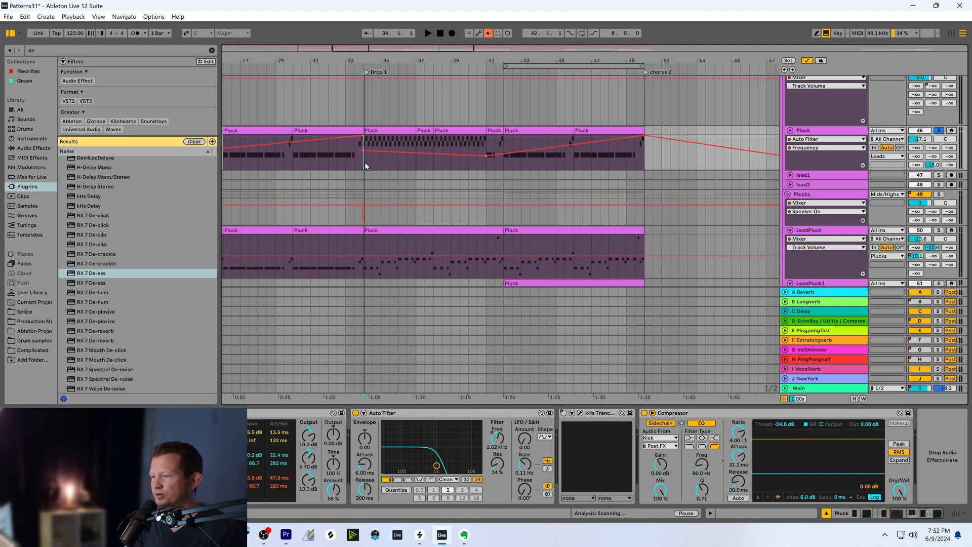
pyautogui.press('space')
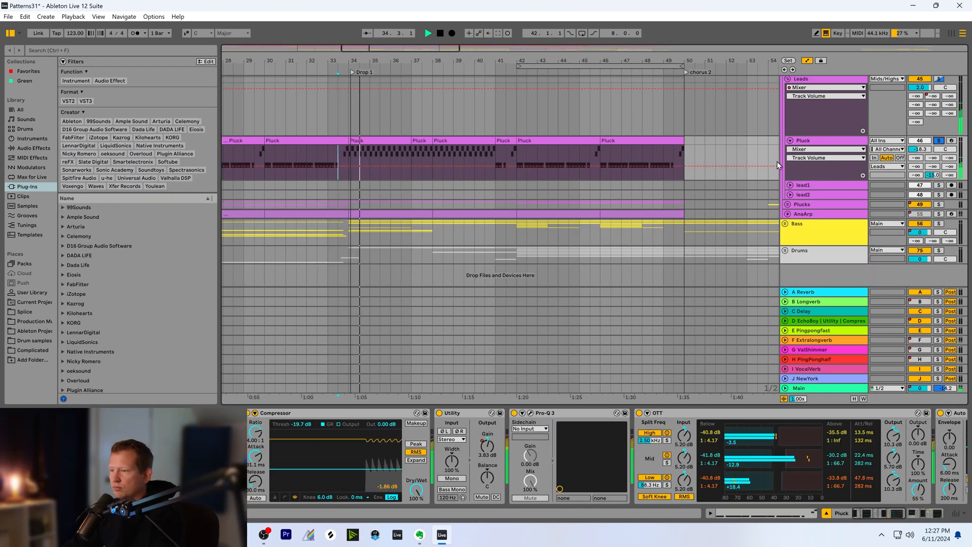
pyautogui.moveTo(590, 60)
pyautogui.mouseDown()
pyautogui.moveTo(558, 54)
pyautogui.moveTo(584, 50)
pyautogui.moveTo(573, 54)
pyautogui.mouseUp()
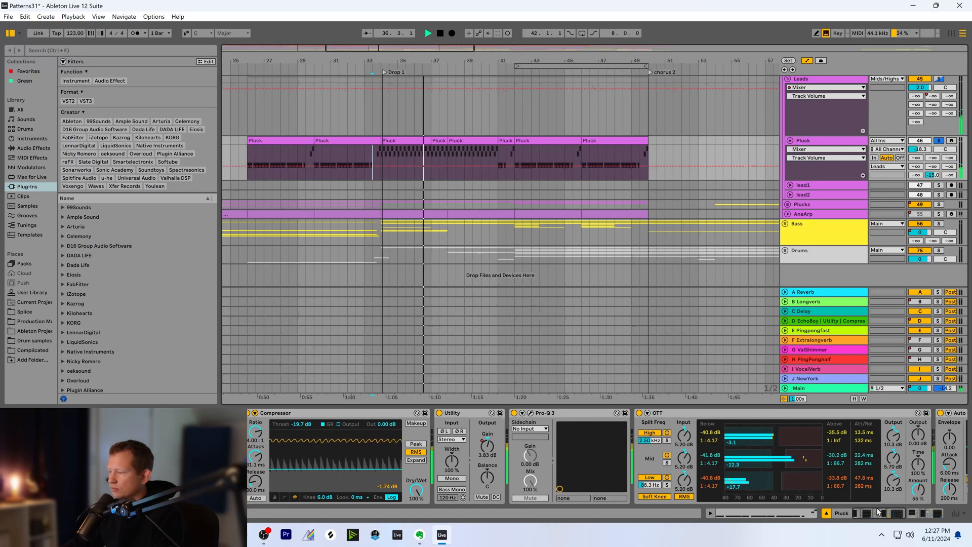
pyautogui.moveTo(878, 512); pyautogui.dragTo(913, 513)
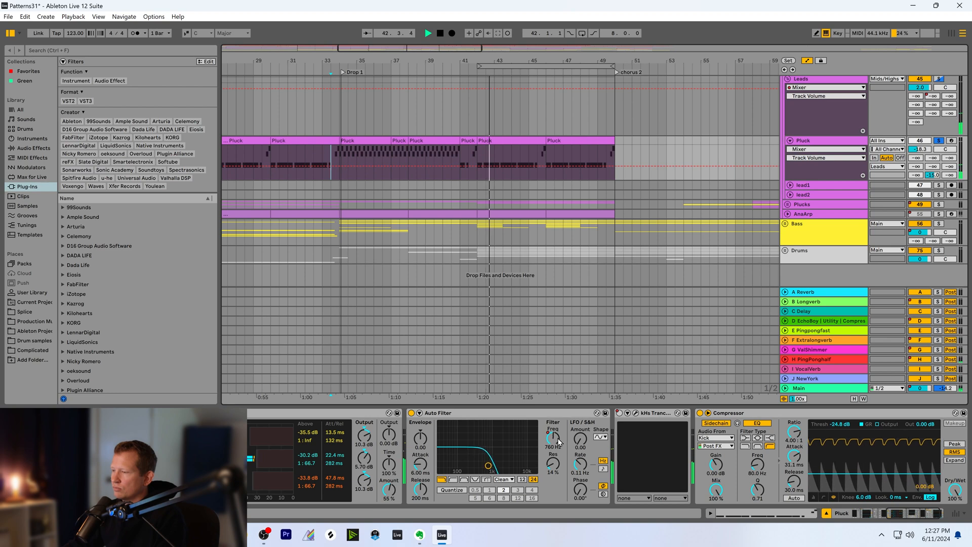
pyautogui.press('space')
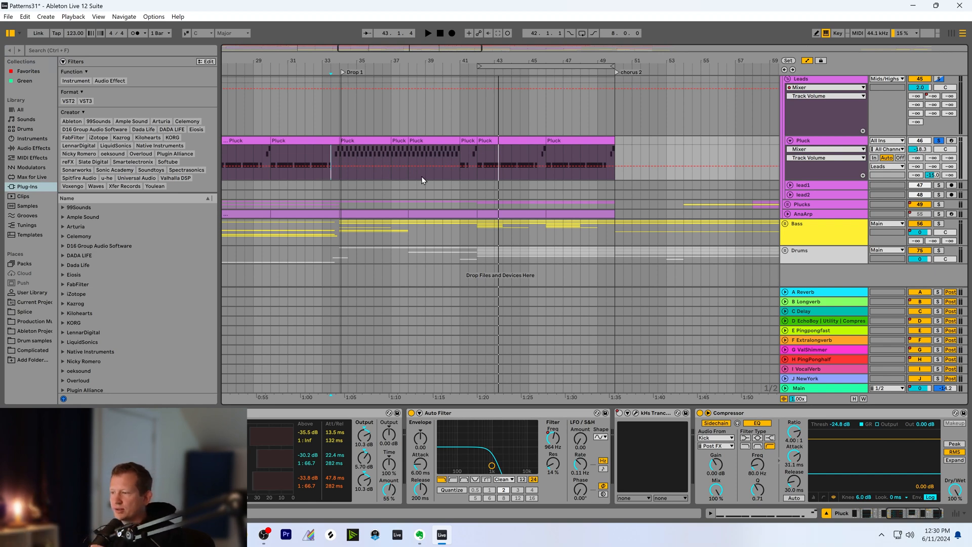
# Unsolo the Pluck track and play the full mix from bar 33.3, just before Drop 1
pyautogui.moveTo(519, 62); pyautogui.dragTo(517, 50)
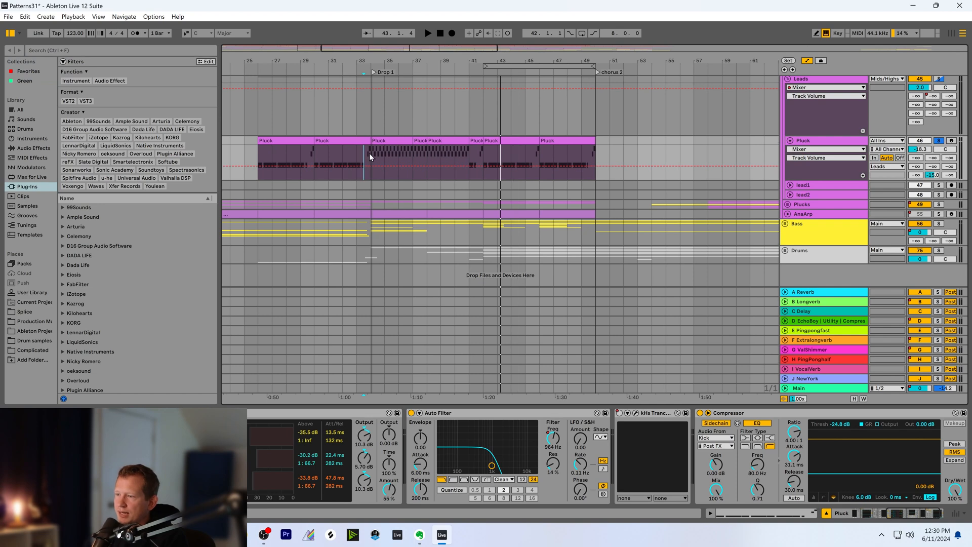
pyautogui.click(370, 156)
pyautogui.click(941, 141)
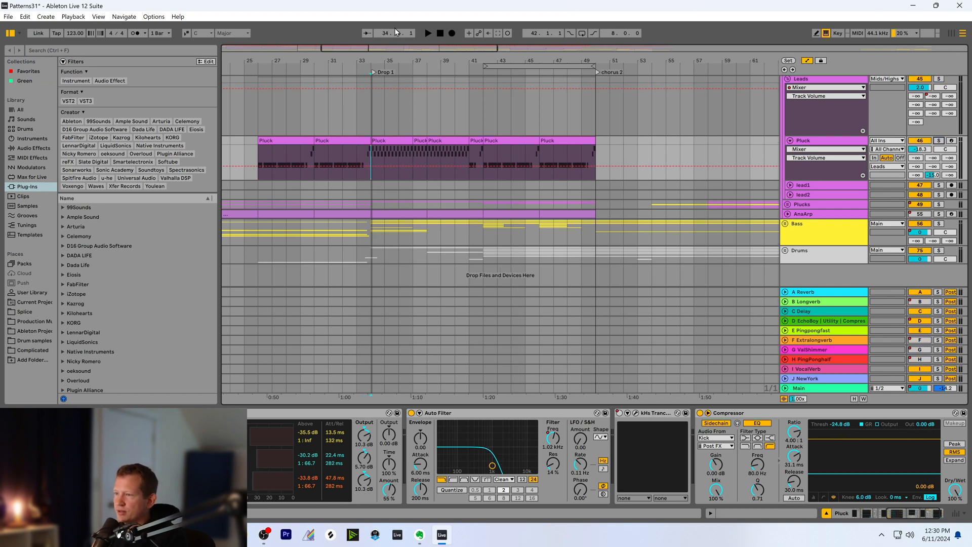
pyautogui.hscroll(1, 368, 112)
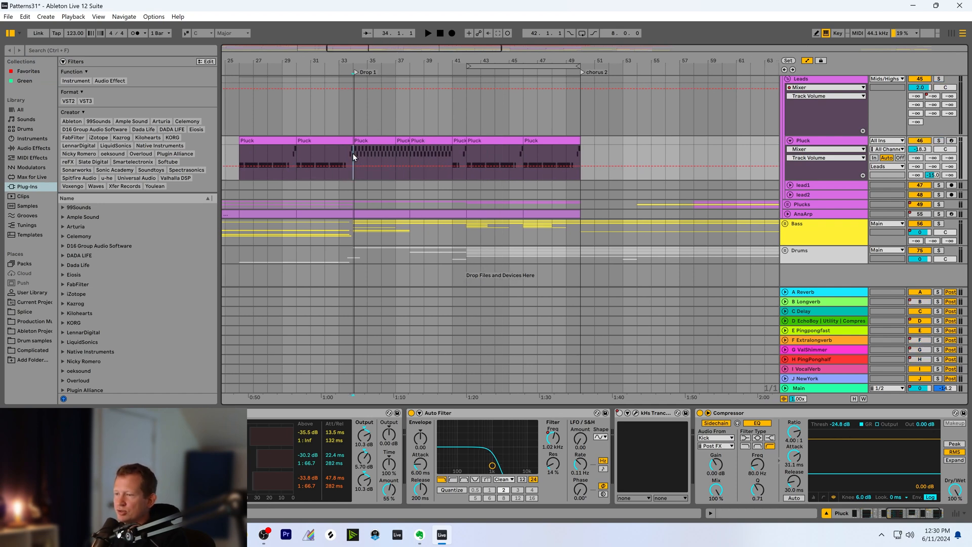
pyautogui.moveTo(377, 50); pyautogui.dragTo(380, 52)
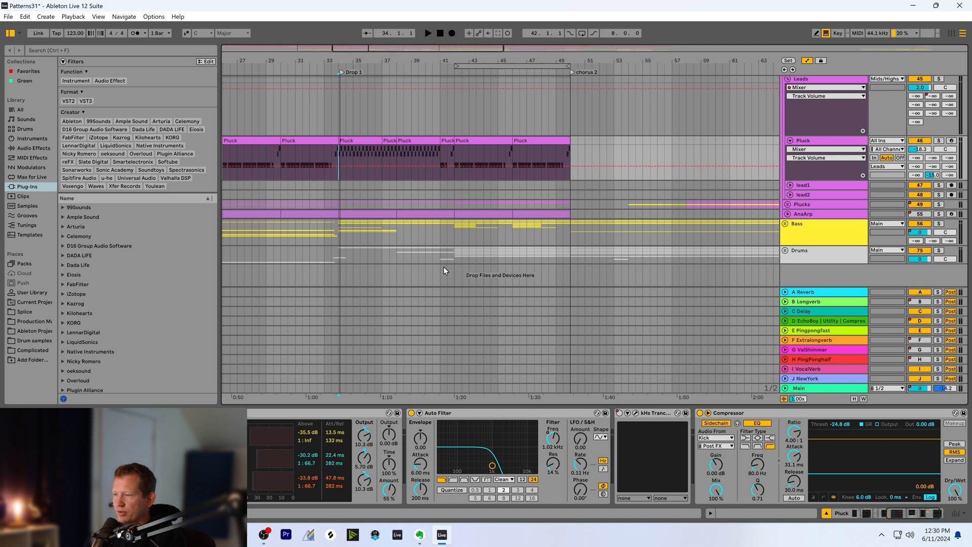
pyautogui.click(332, 158)
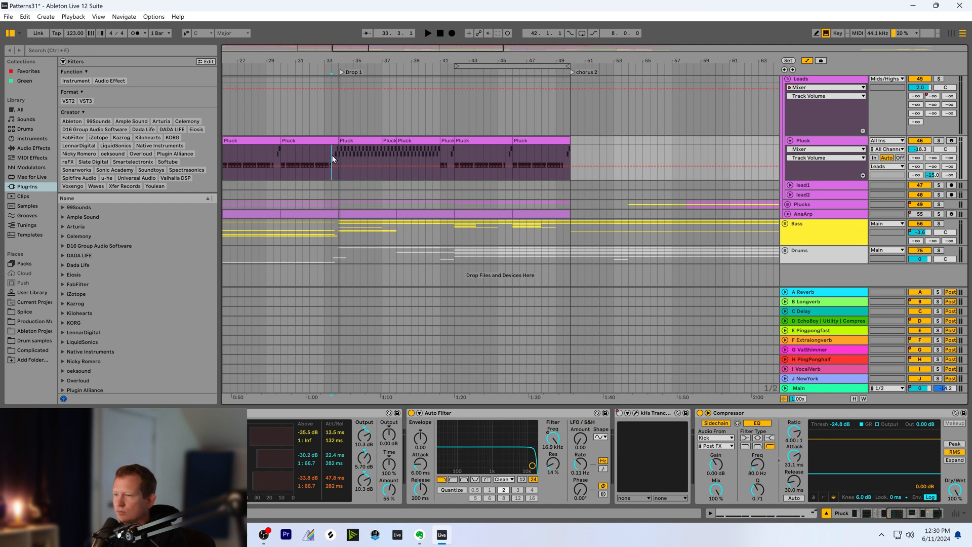
pyautogui.press('space')
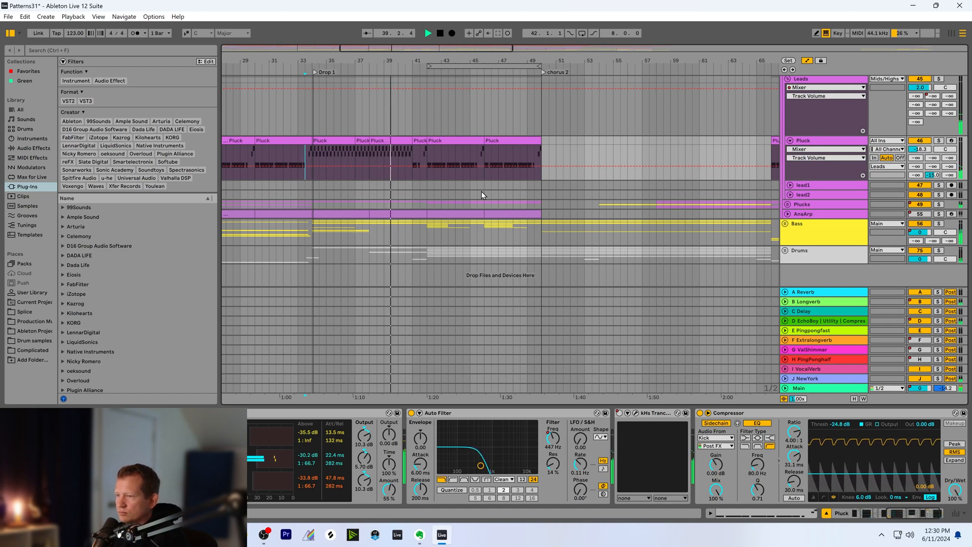
pyautogui.moveTo(457, 61); pyautogui.dragTo(467, 61)
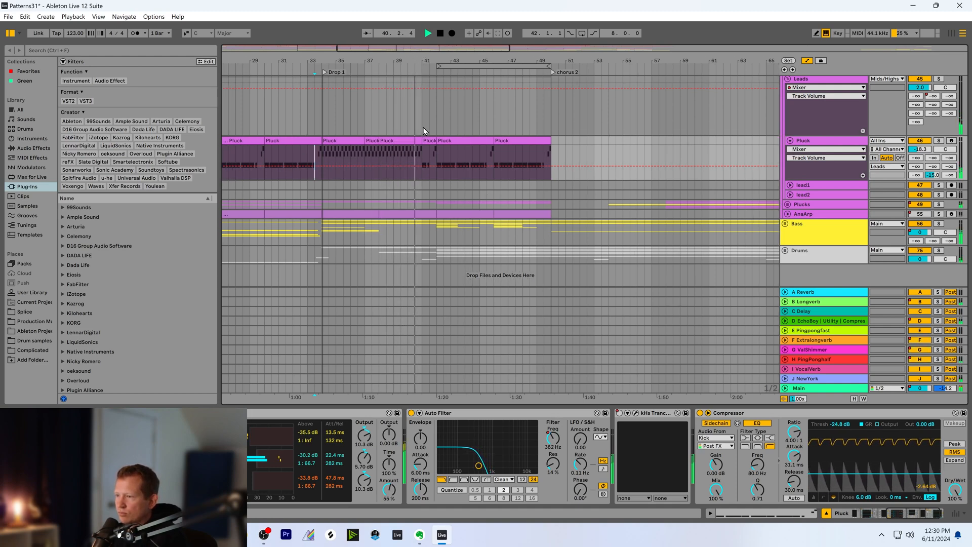
pyautogui.press('space')
# Mute the Pluck track, play the mix from bar 33.3, and unmute it during playback to compare
pyautogui.click(323, 153)
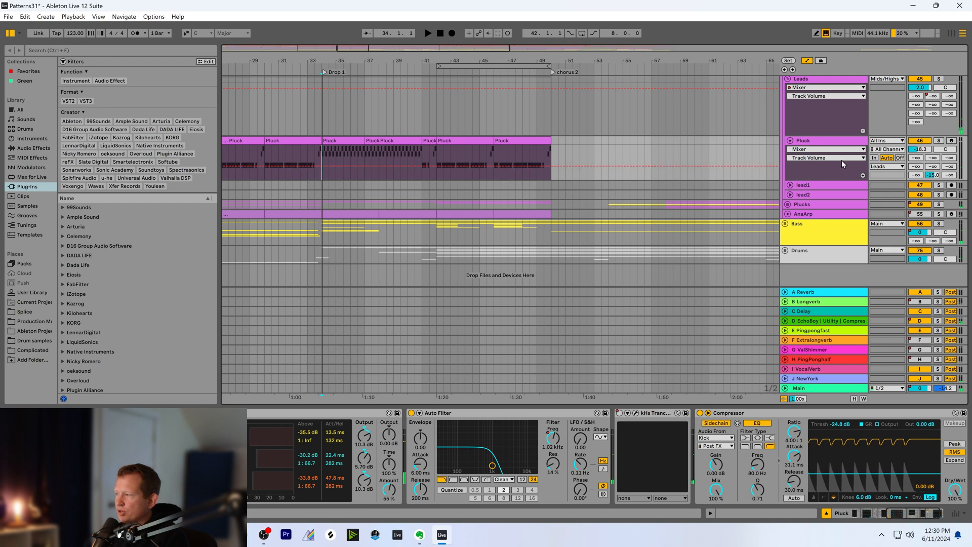
pyautogui.click(912, 144)
pyautogui.click(318, 153)
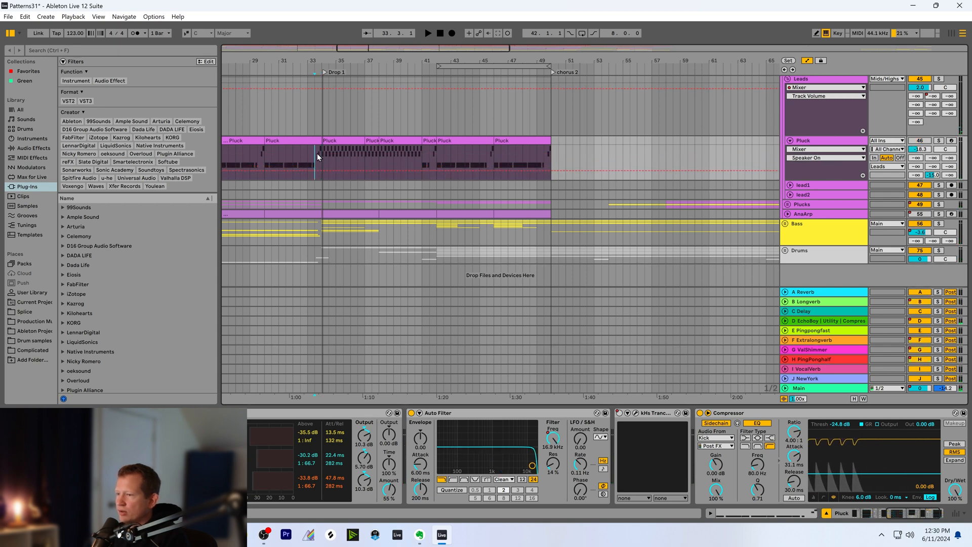
pyautogui.press('space')
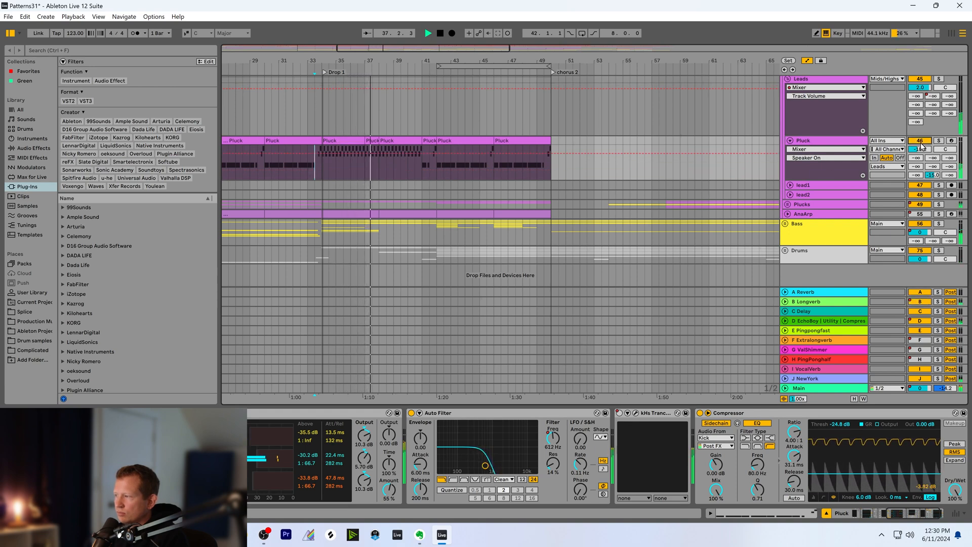
pyautogui.click(825, 173)
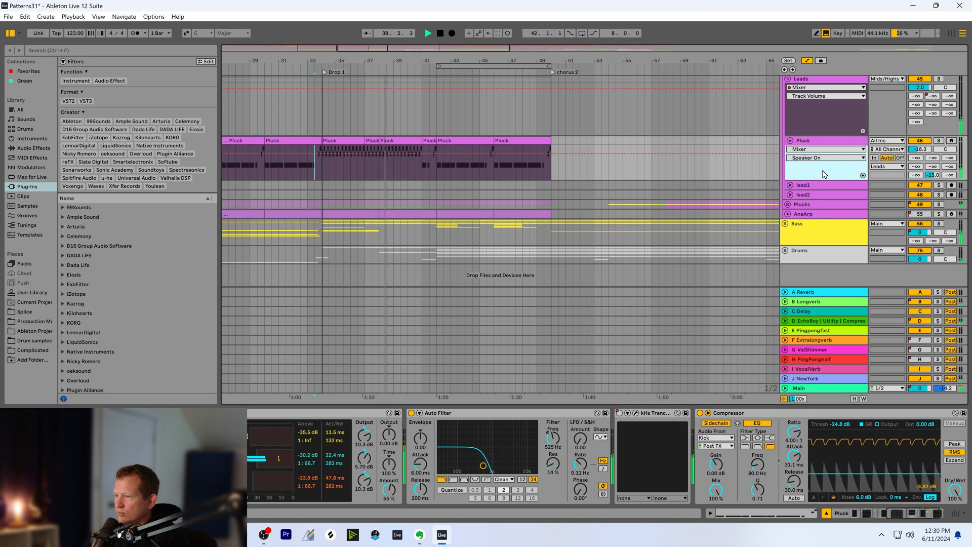
pyautogui.moveTo(419, 47); pyautogui.dragTo(418, 51)
pyautogui.press('space')
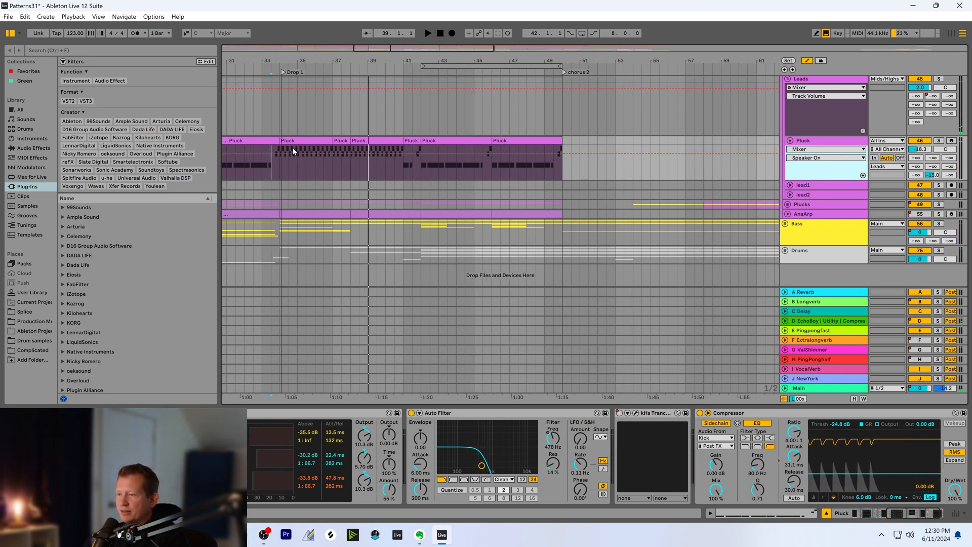
# Solo the Pluck track, play a short passage from bar 34.3 in Drop 1, and unsolo it
pyautogui.click(289, 163)
pyautogui.click(940, 143)
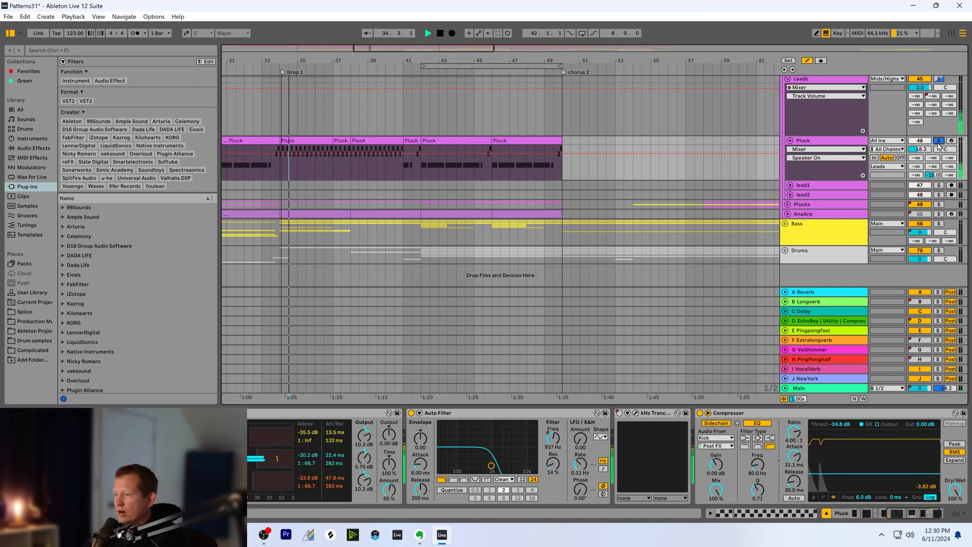
pyautogui.press('space')
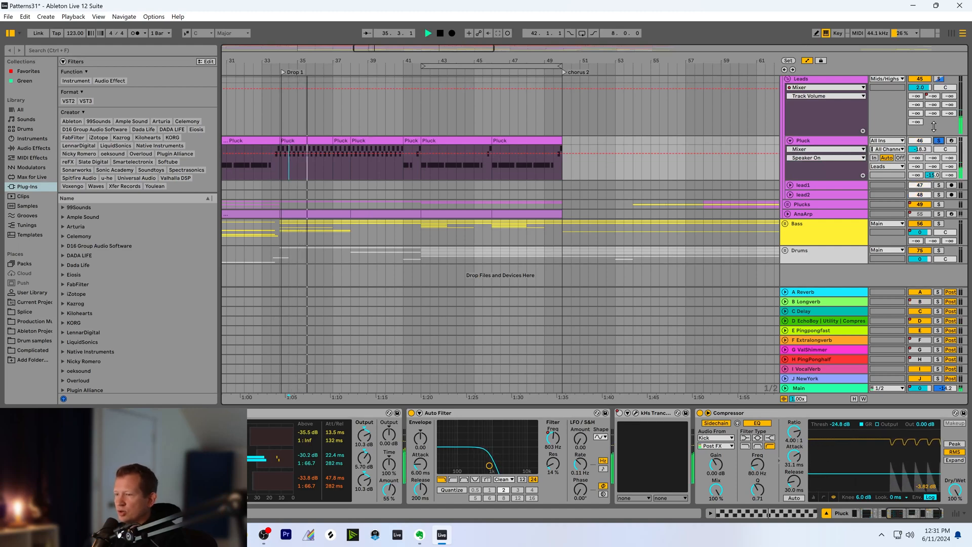
pyautogui.press('space')
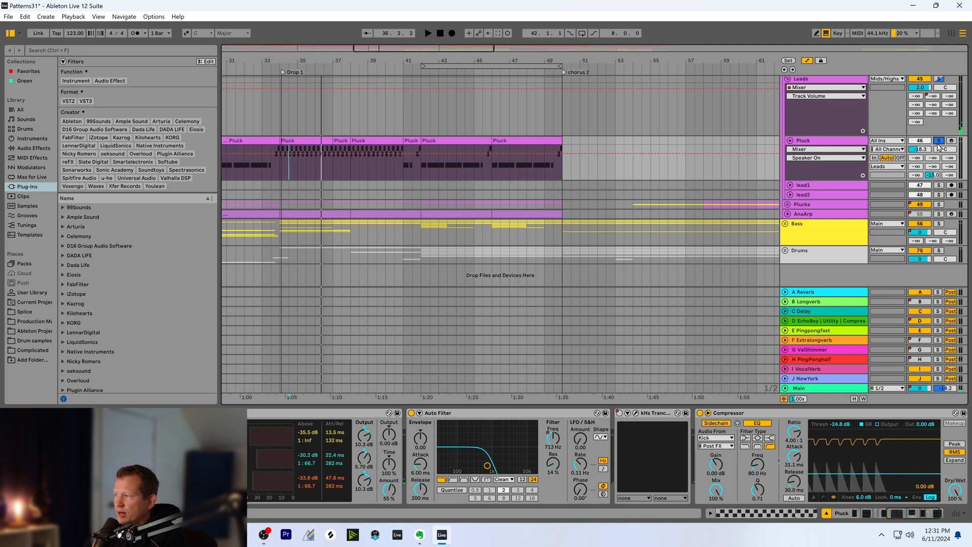
pyautogui.click(940, 141)
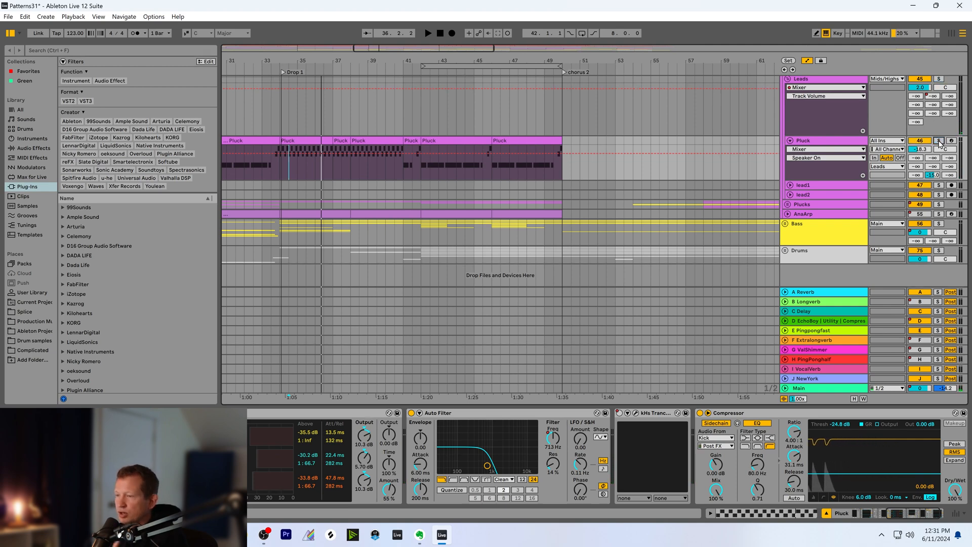
# Expand the Plucks group and select the LeadPluck track to show its clips and devices
pyautogui.moveTo(501, 60); pyautogui.dragTo(520, 78)
pyautogui.click(385, 168)
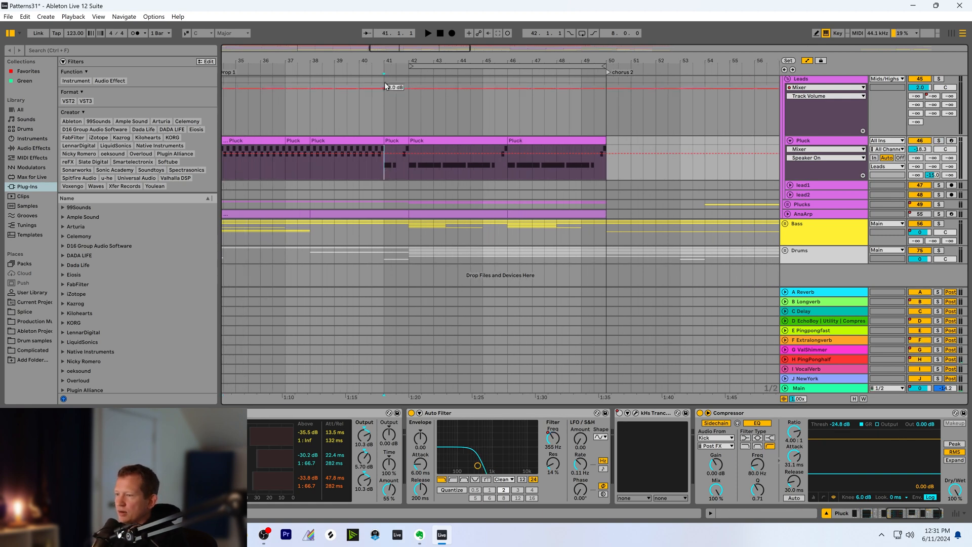
pyautogui.moveTo(395, 49); pyautogui.dragTo(446, 61)
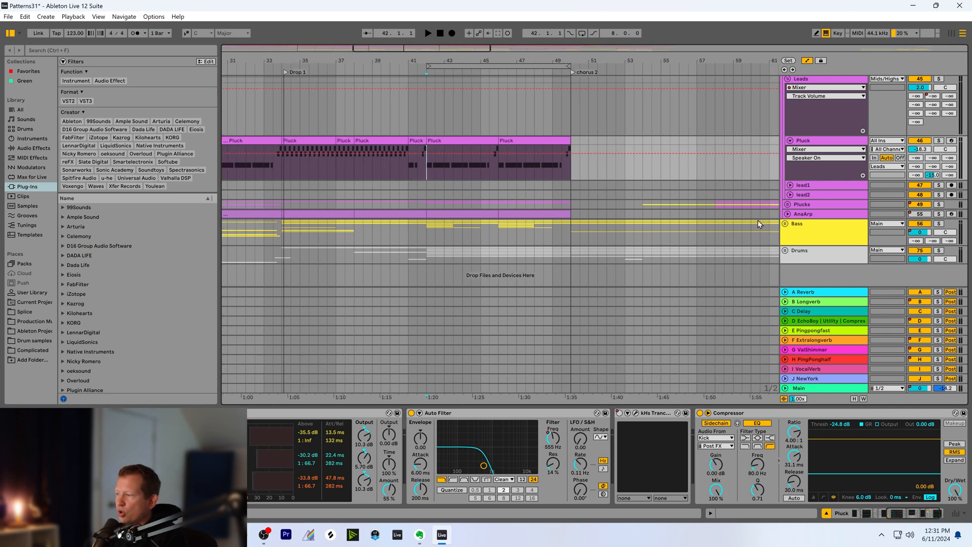
pyautogui.click(788, 204)
pyautogui.scroll(-1, 731, 219)
pyautogui.click(803, 250)
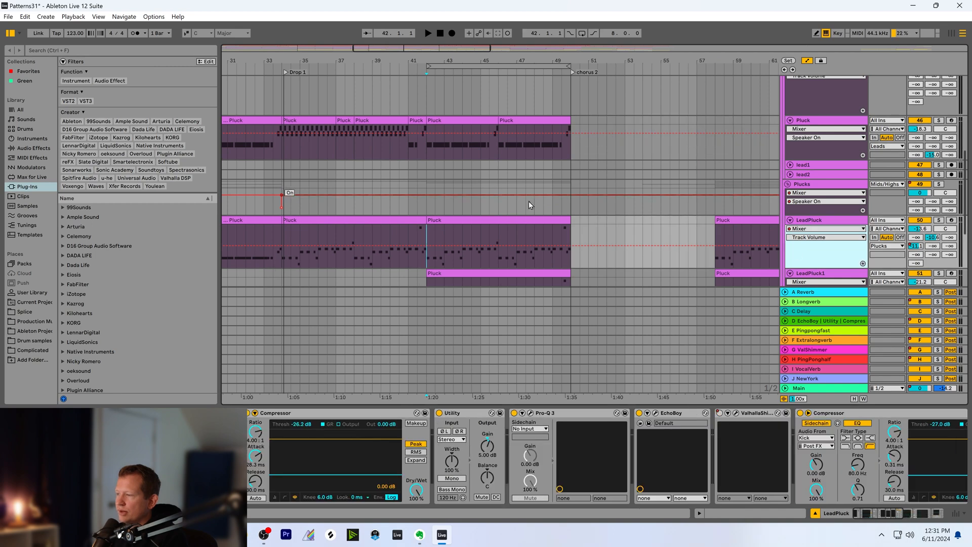
# Play the full mix with the Pluck track active from bar 41 up to chorus 2
pyautogui.click(411, 147)
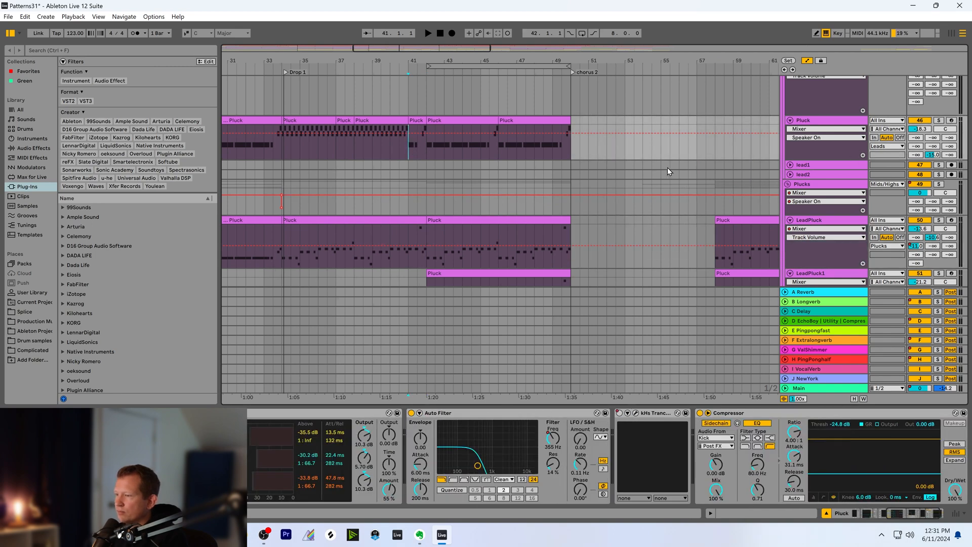
pyautogui.press('space')
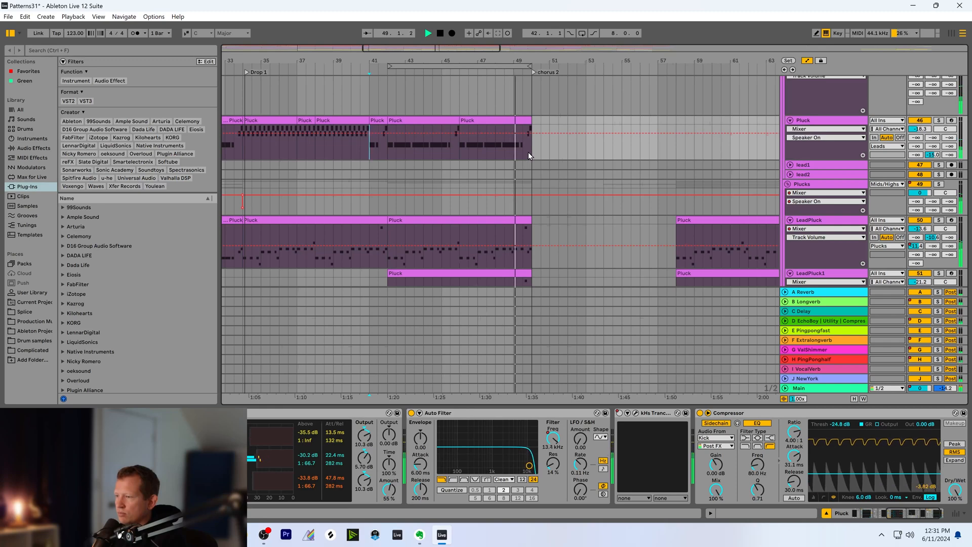
pyautogui.press('space')
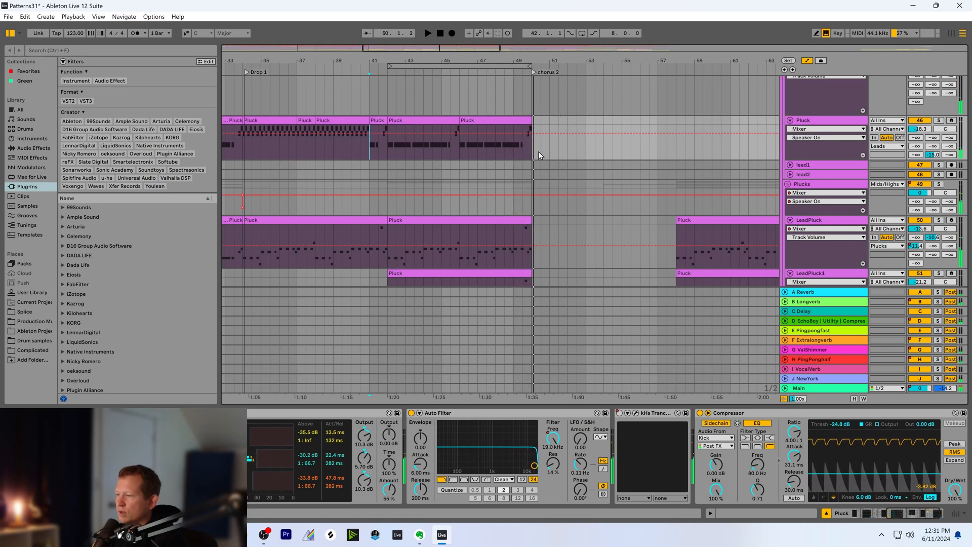
# Play from bar 46 towards chorus 2 with the Pluck track muted, and unmute the track again
pyautogui.click(460, 148)
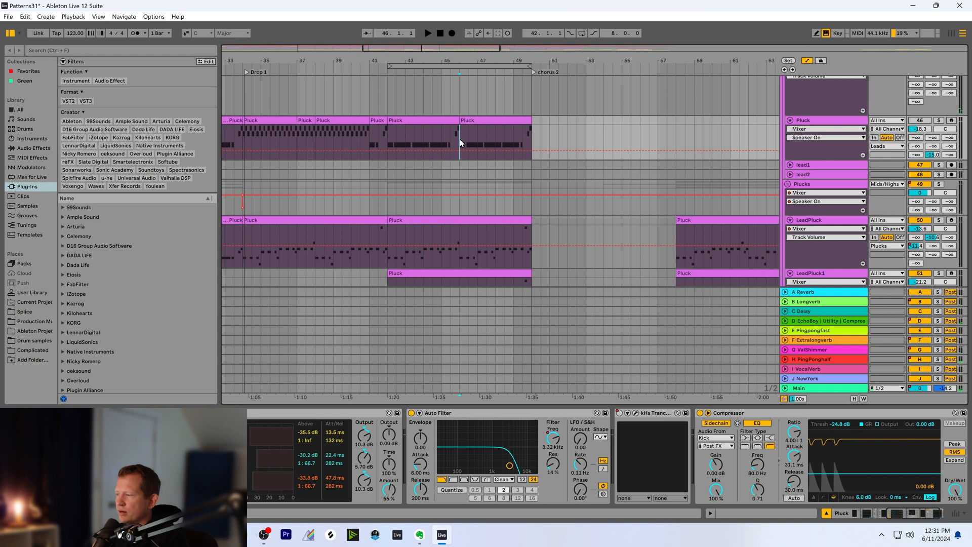
pyautogui.press('space')
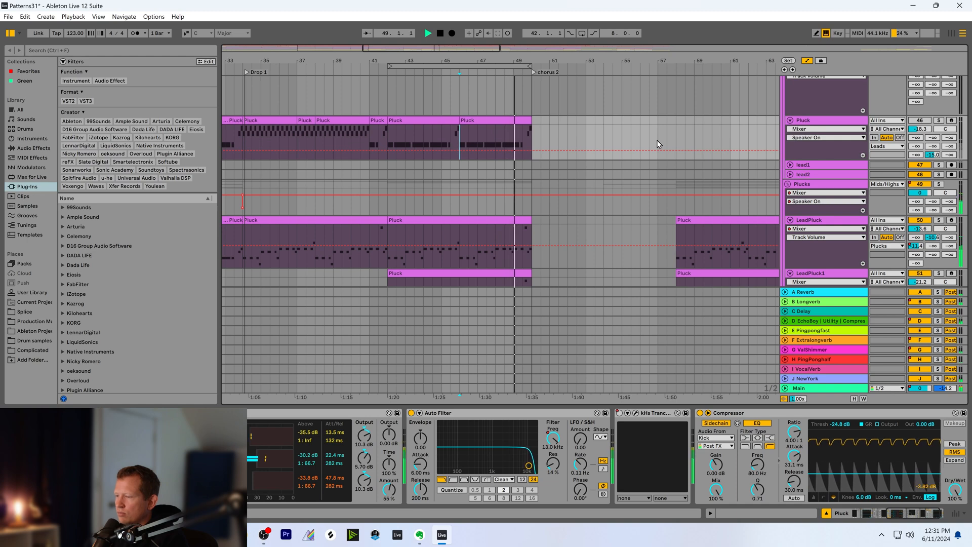
pyautogui.press('space')
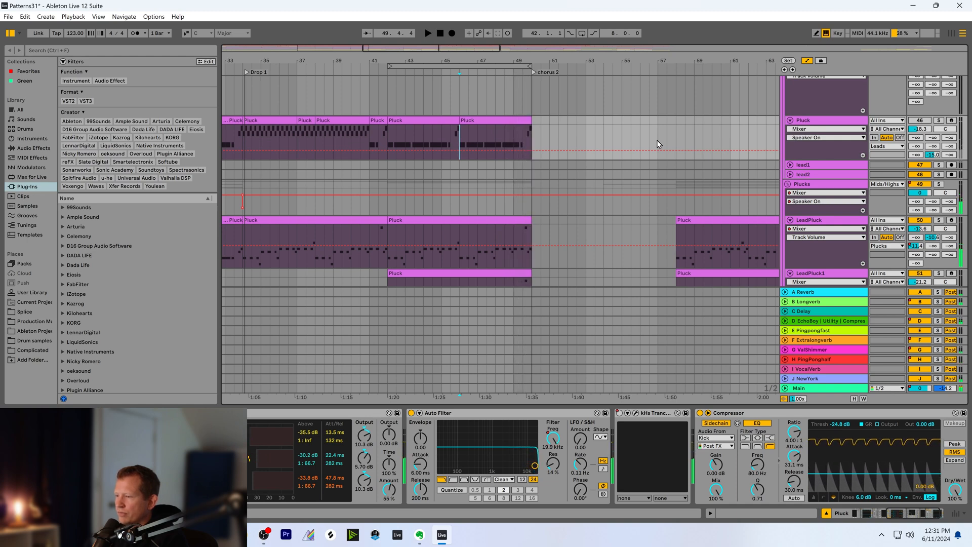
pyautogui.press('space')
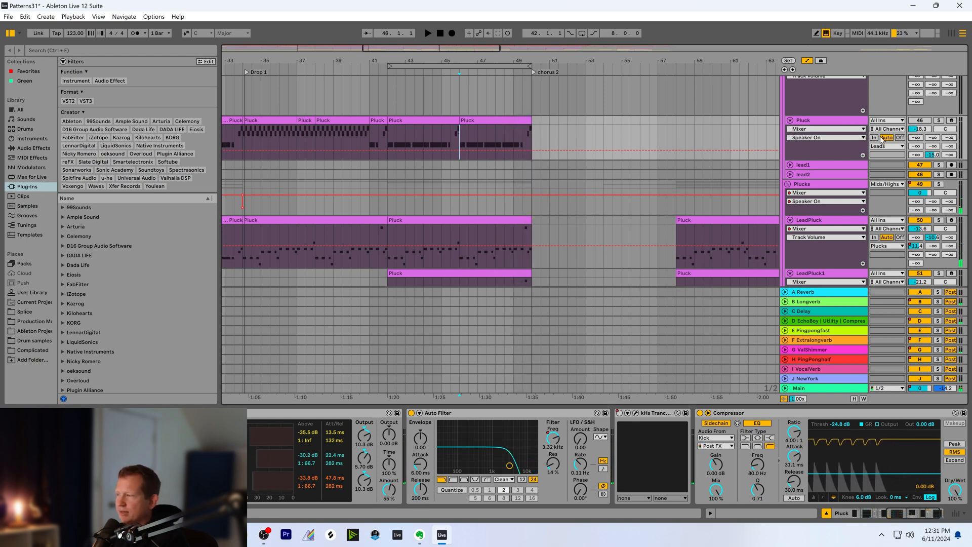
pyautogui.click(920, 121)
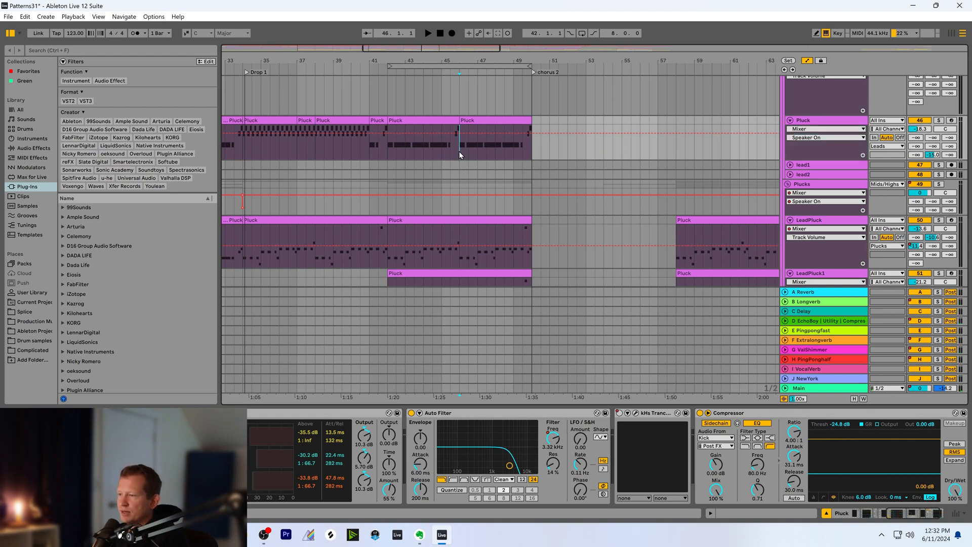
pyautogui.click(798, 155)
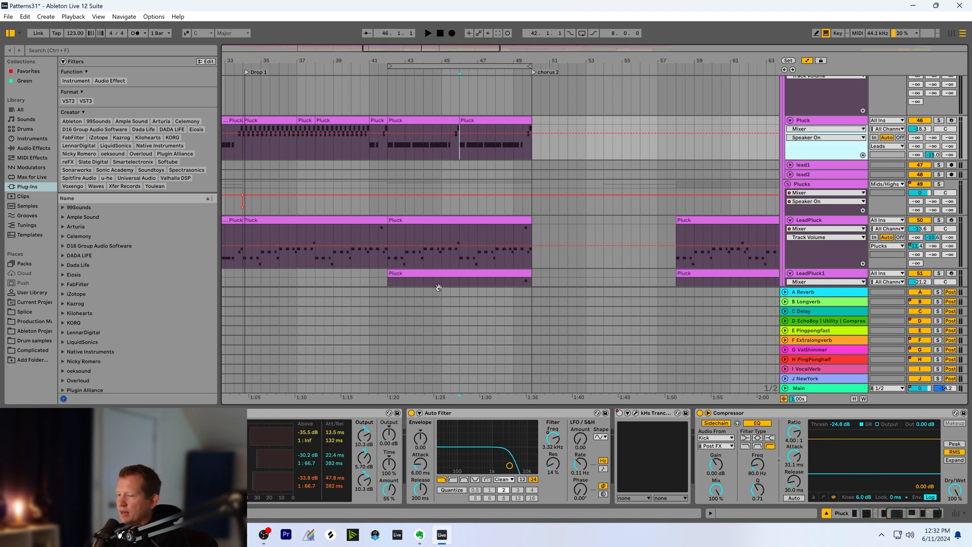
# Raise the Pluck track's filter-frequency breakpoint near bar 46 to 19.9 kHz and its volume to -12.8 dB, playing the passage from bar 45.3
pyautogui.click(553, 440)
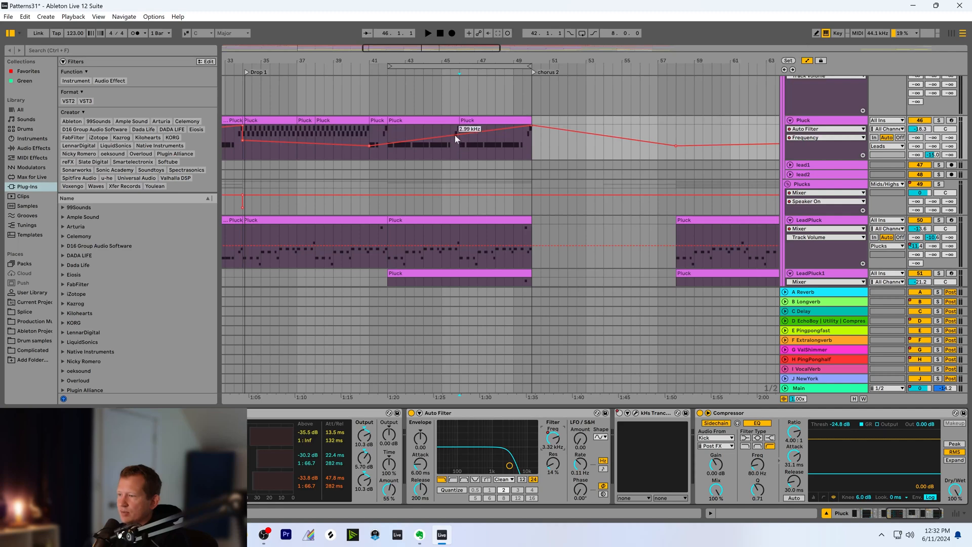
pyautogui.moveTo(455, 135); pyautogui.dragTo(455, 125)
pyautogui.moveTo(920, 130); pyautogui.dragTo(919, 121)
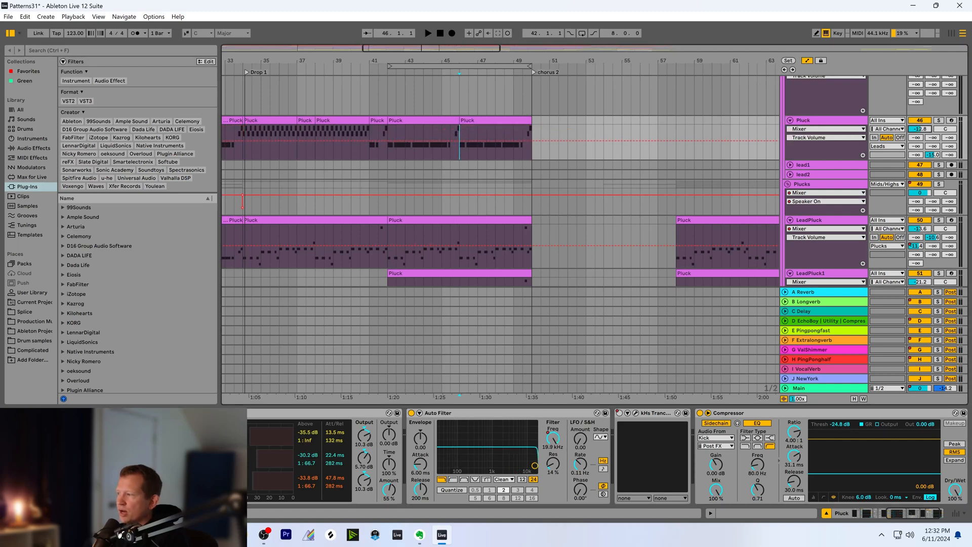
pyautogui.click(451, 155)
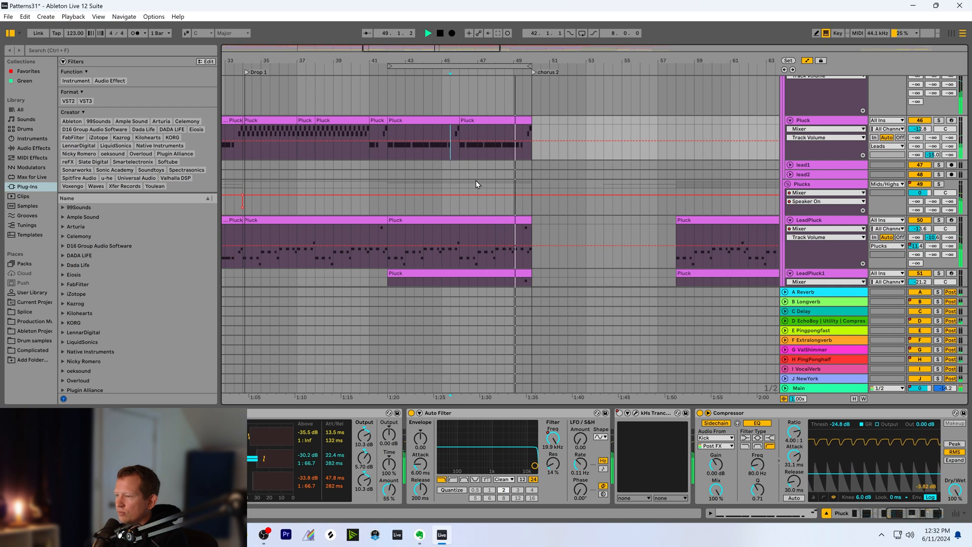
pyautogui.press('space')
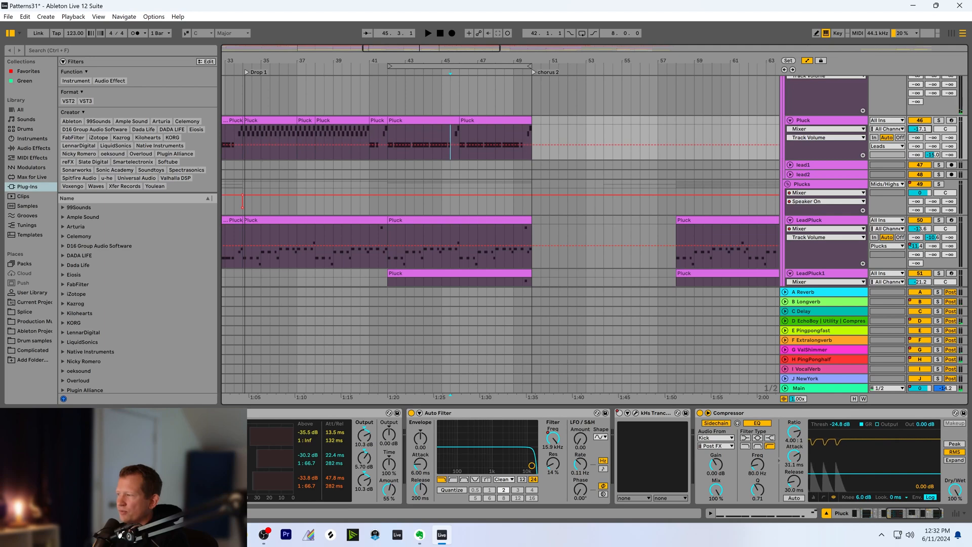
# Restore the Pluck filter-frequency breakpoint near bar 46 to the gradual rise towards chorus 2, and play the full mix from bar 45
pyautogui.click(548, 446)
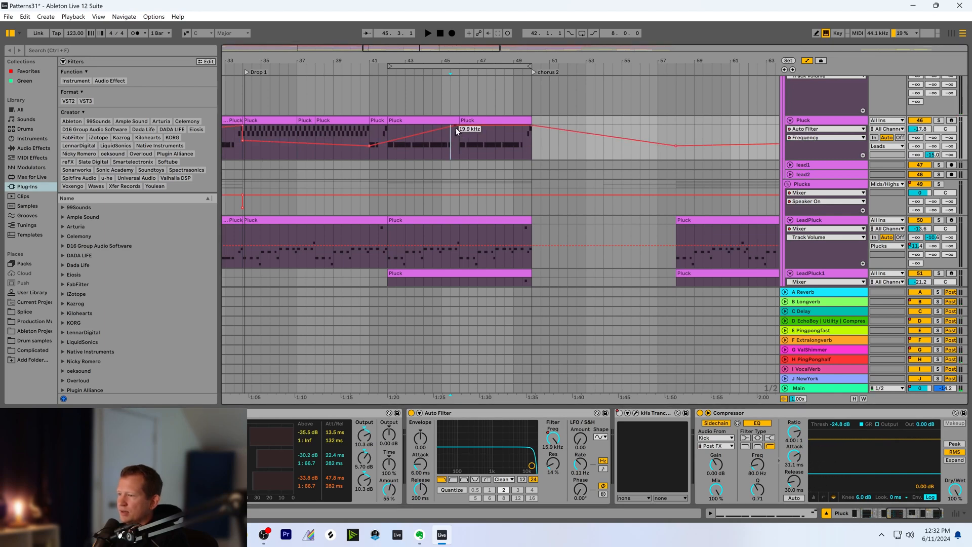
pyautogui.moveTo(456, 127); pyautogui.dragTo(458, 139)
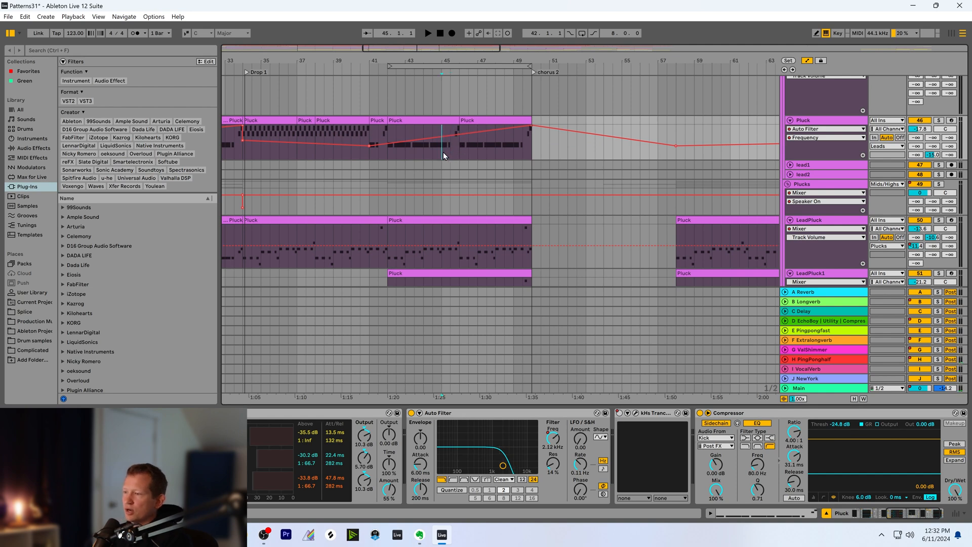
pyautogui.press('space')
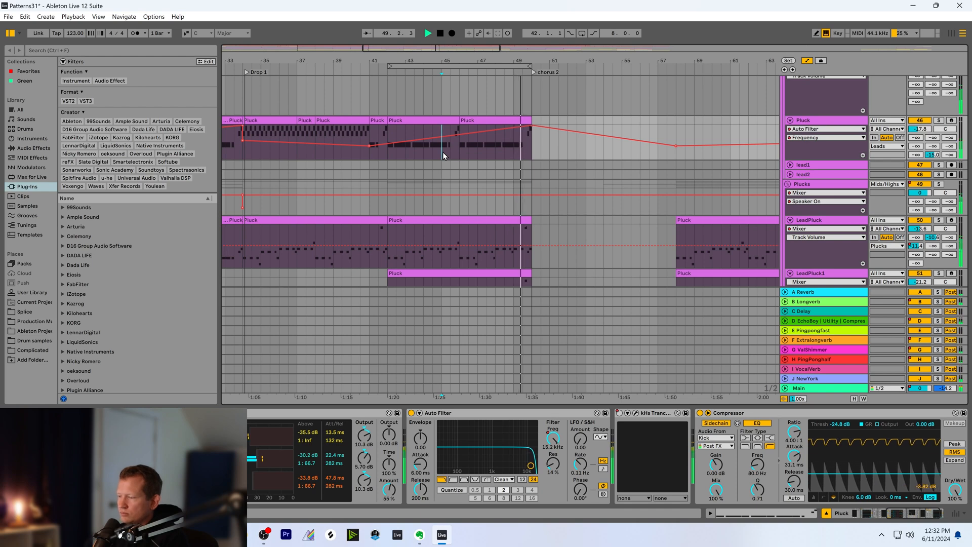
pyautogui.press('space')
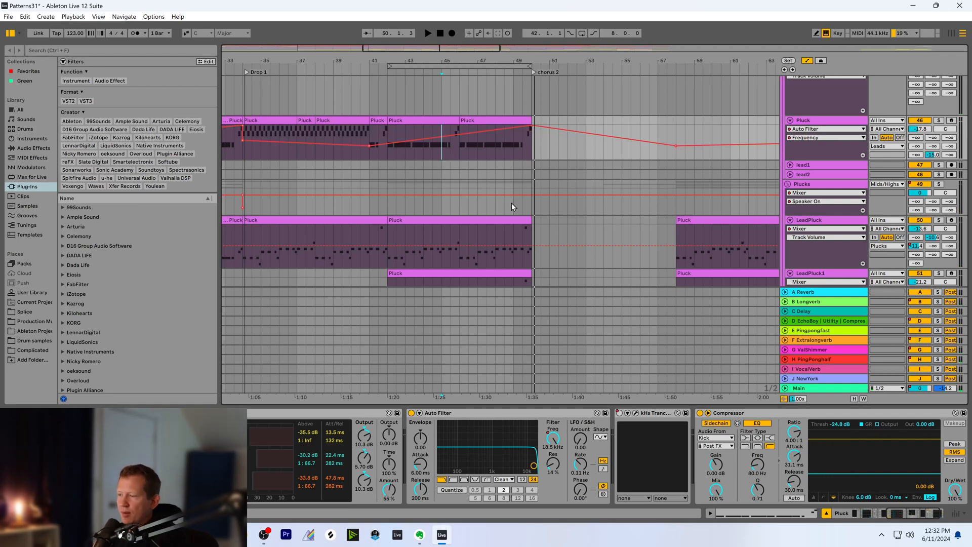
# Collapse the LeadPluck and LeadPluck1 tracks
pyautogui.click(790, 221)
pyautogui.click(789, 230)
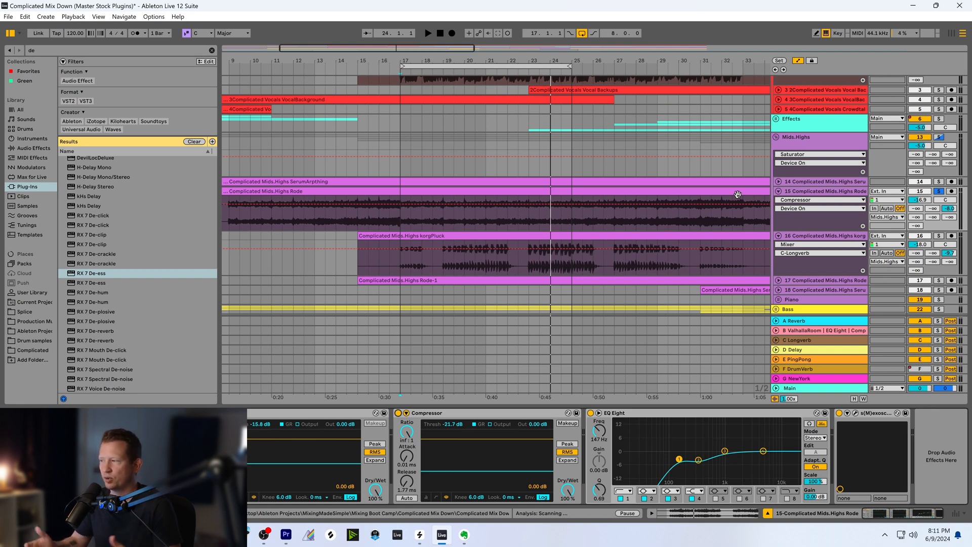
# Bypass the Compressor before EQ Eight on the Mids.Highs Rode track, and play a short soloed passage from bar 17
pyautogui.click(938, 191)
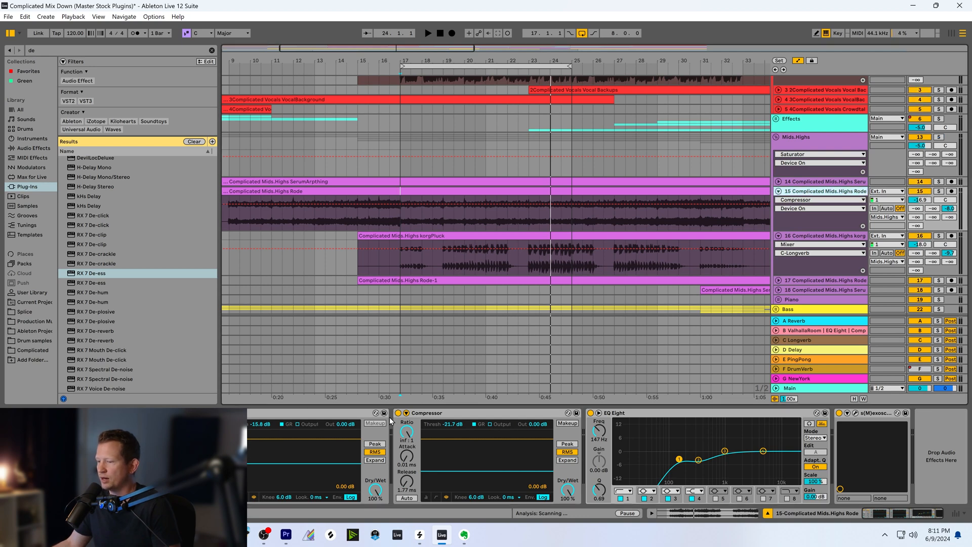
pyautogui.click(398, 413)
pyautogui.click(400, 203)
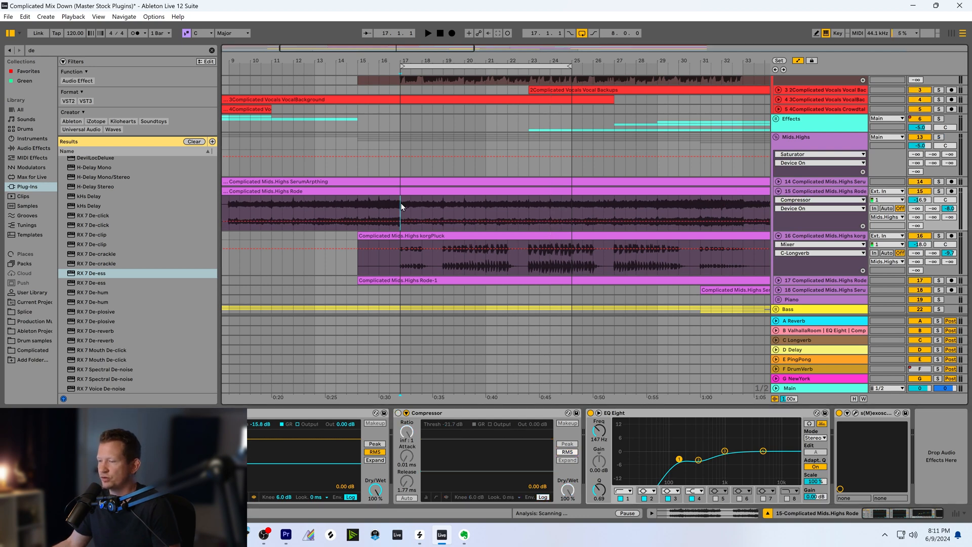
pyautogui.click(940, 193)
pyautogui.press('space')
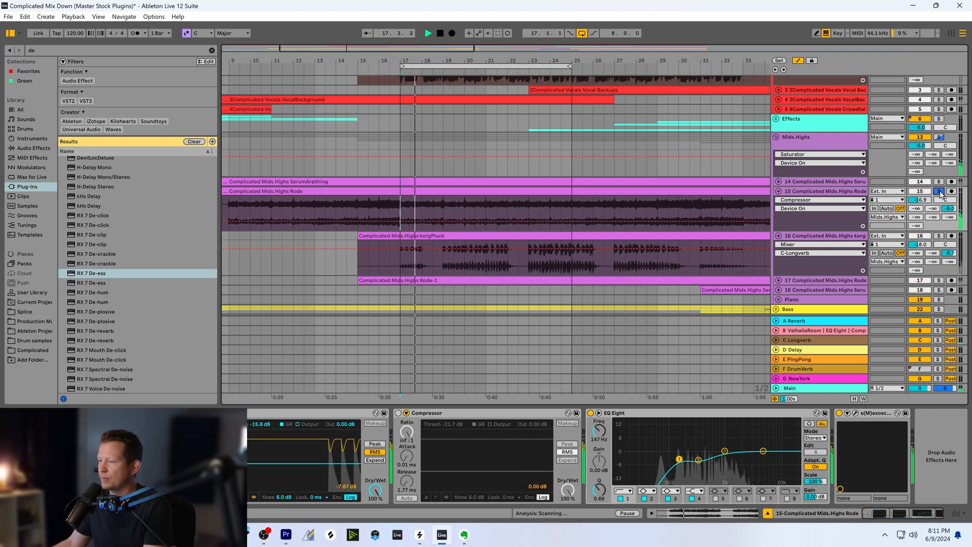
pyautogui.click(940, 191)
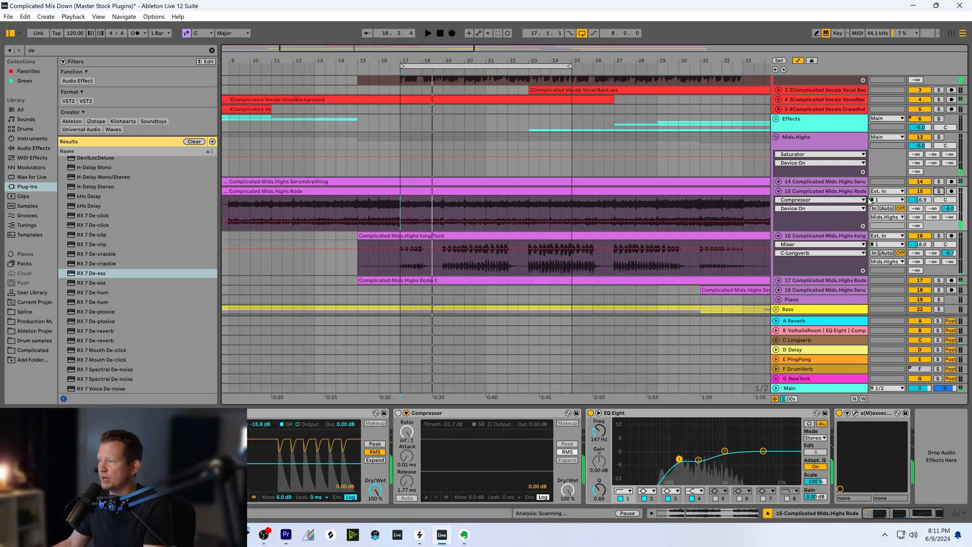
# Mute the 1Complicated Vocals Vocal track and collapse the Vocals group
pyautogui.scroll(3, 701, 231)
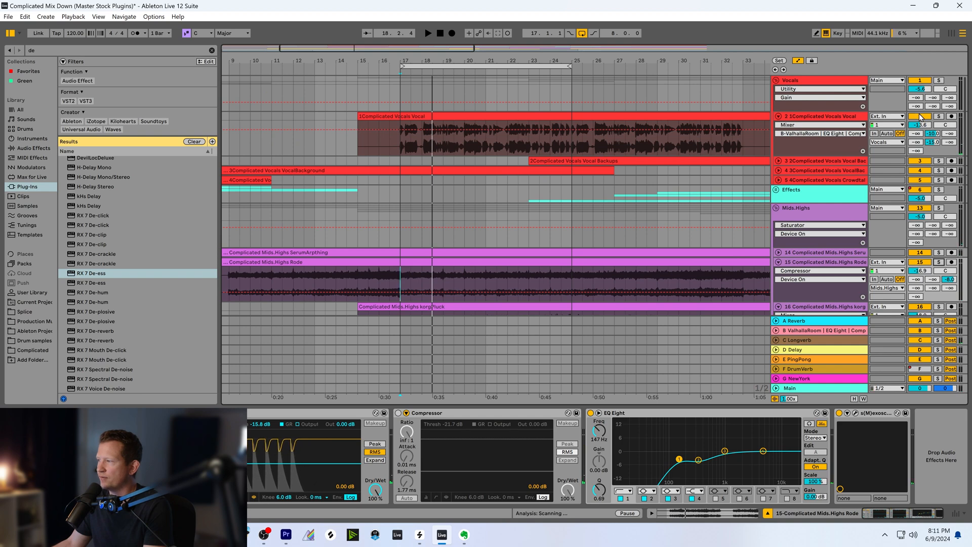
pyautogui.click(921, 117)
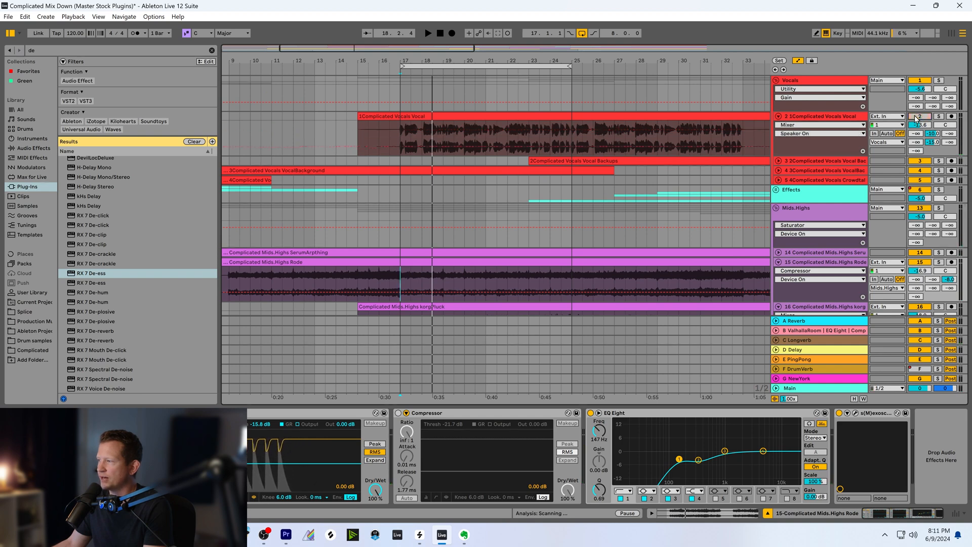
pyautogui.click(777, 81)
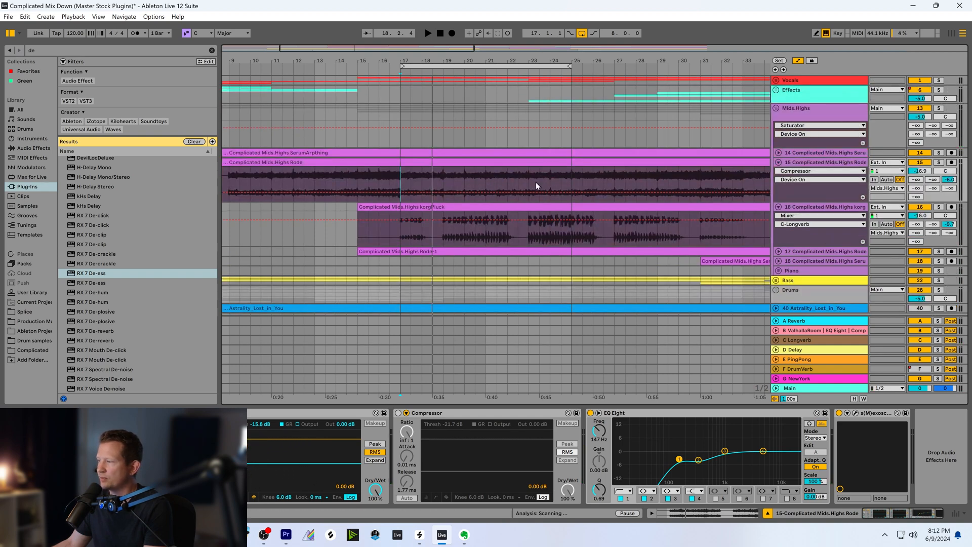
# Play the mix from bar 17 with the lead vocal muted and the Rode track's Compressor bypassed
pyautogui.click(397, 173)
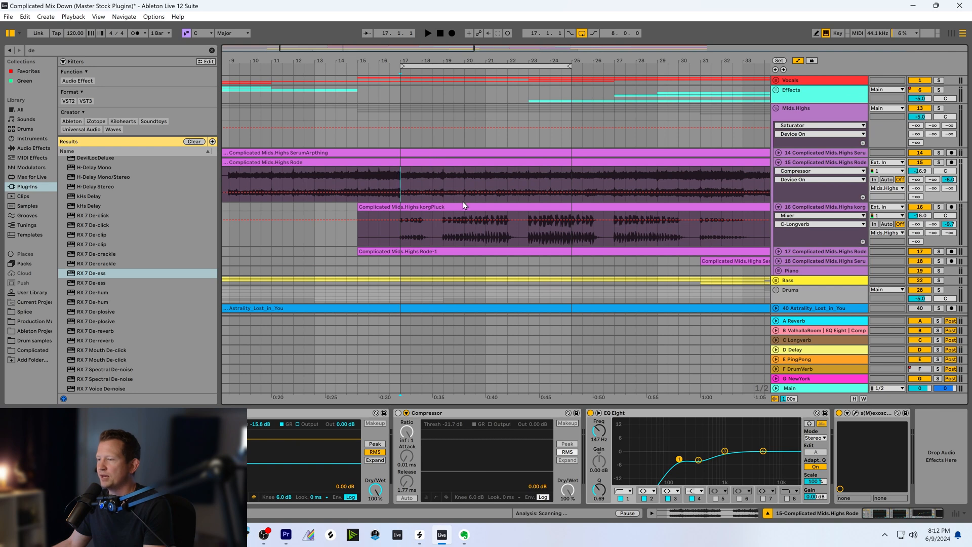
pyautogui.scroll(-1, 463, 202)
pyautogui.scroll(1, 459, 193)
pyautogui.press('space')
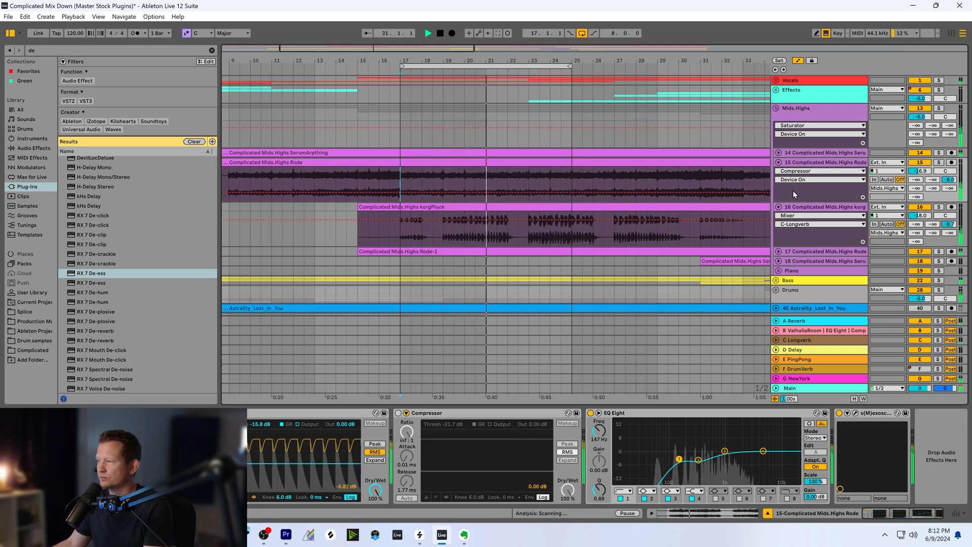
pyautogui.press('space')
# Solo the Mids.Highs Rode track and play a short passage from bar 17
pyautogui.click(793, 191)
pyautogui.click(939, 162)
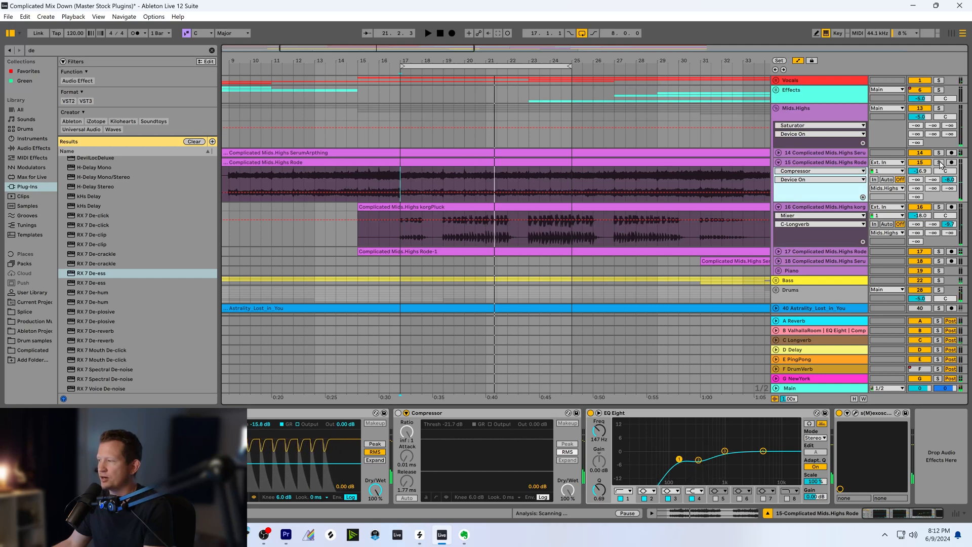
pyautogui.press('space')
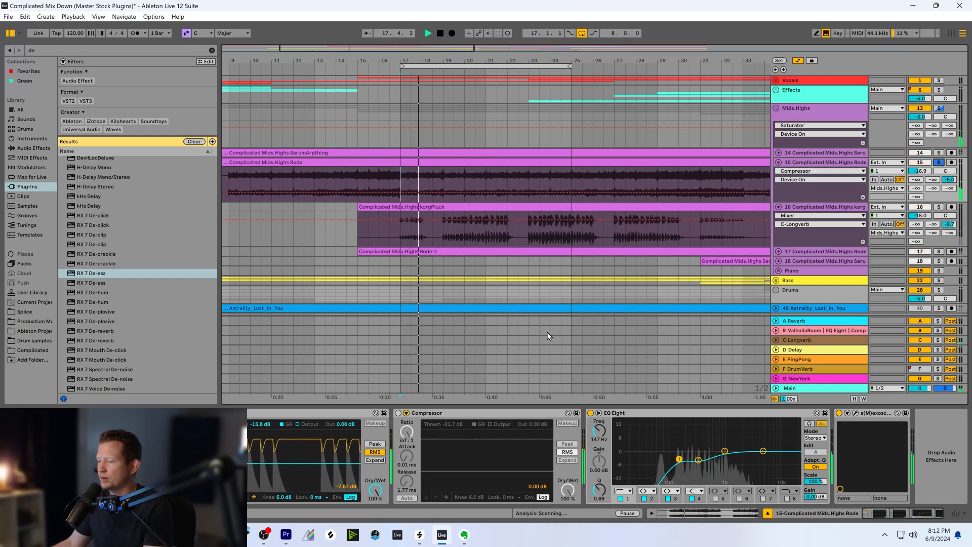
pyautogui.press('space')
# Re-enable the Rode track's Compressor with a 10.7:1 ratio, Peak detection, a -12.5 dB threshold and a 1.35 ms release
pyautogui.click(399, 413)
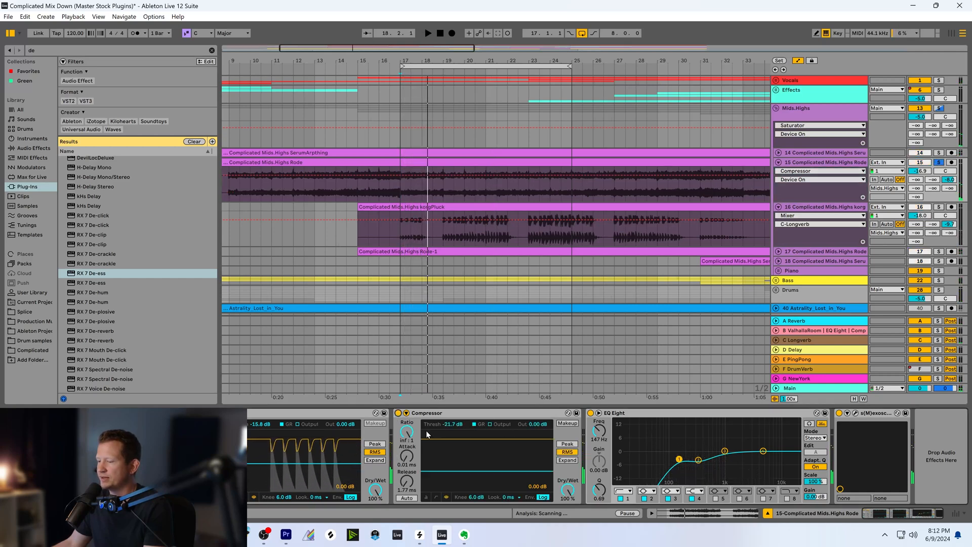
pyautogui.click(406, 431)
pyautogui.moveTo(407, 432); pyautogui.dragTo(407, 414)
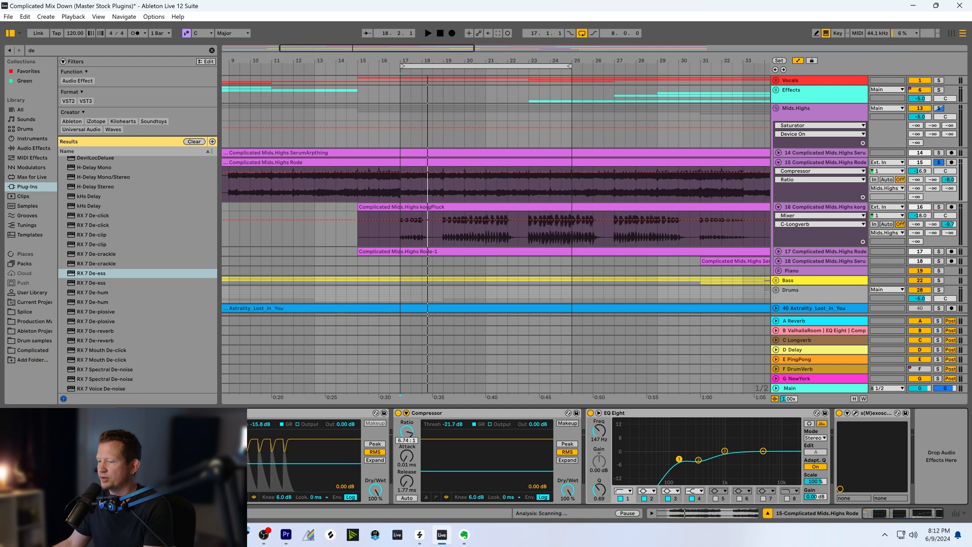
pyautogui.click(567, 444)
pyautogui.moveTo(407, 482); pyautogui.dragTo(406, 486)
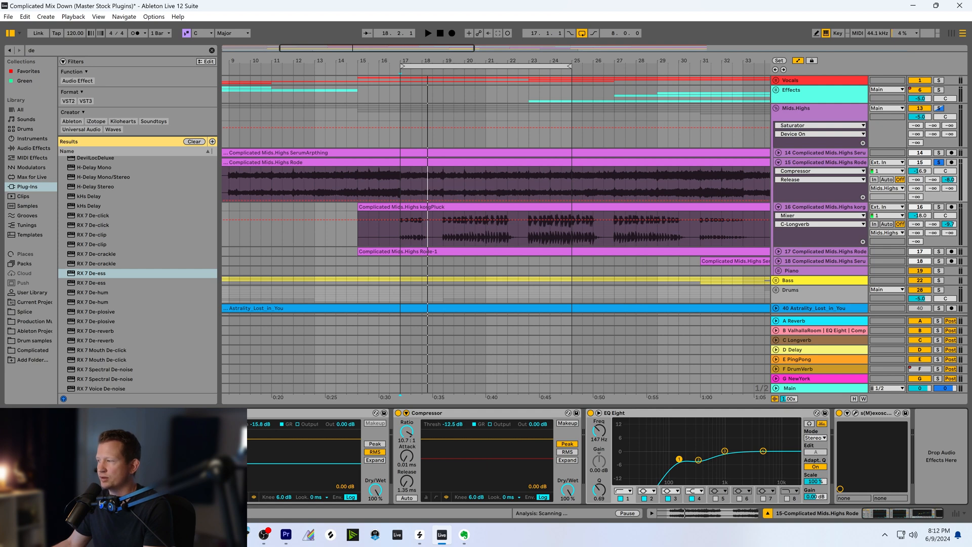
# While playing the soloed Rode track, set the Compressor's threshold to -19.2 dB and its release to 30.7 ms
pyautogui.press('space')
pyautogui.moveTo(494, 459); pyautogui.dragTo(494, 474)
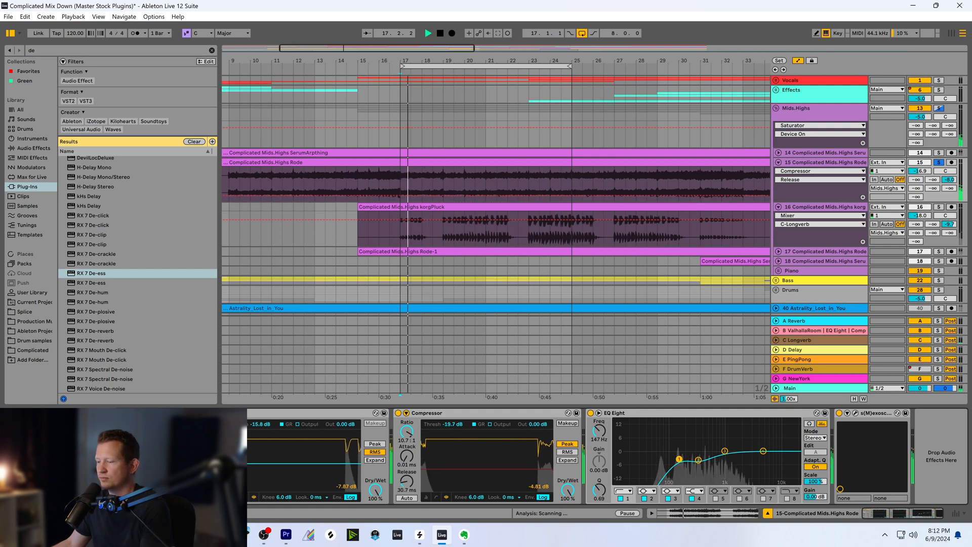
pyautogui.moveTo(406, 482); pyautogui.dragTo(406, 467)
pyautogui.moveTo(493, 474); pyautogui.dragTo(494, 475)
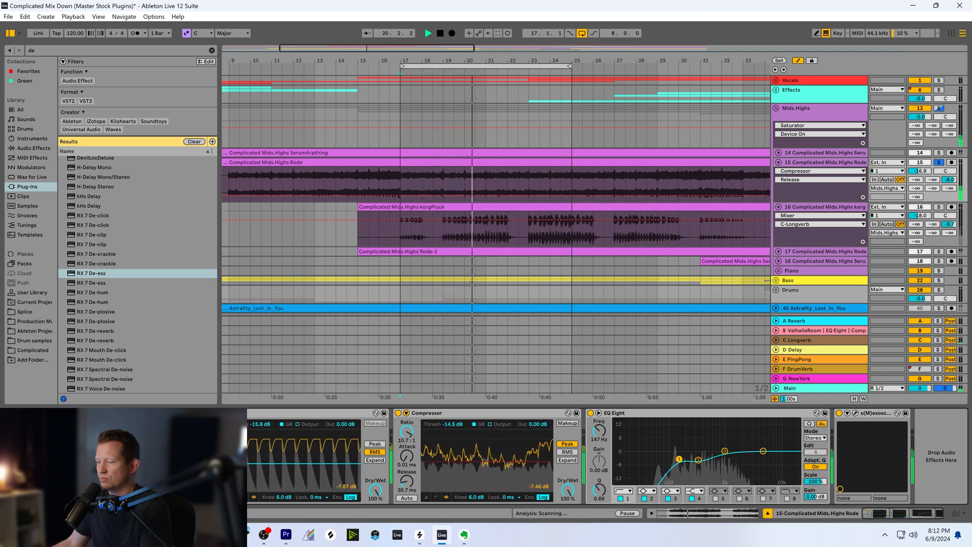
pyautogui.moveTo(494, 475); pyautogui.dragTo(494, 469)
pyautogui.press('space')
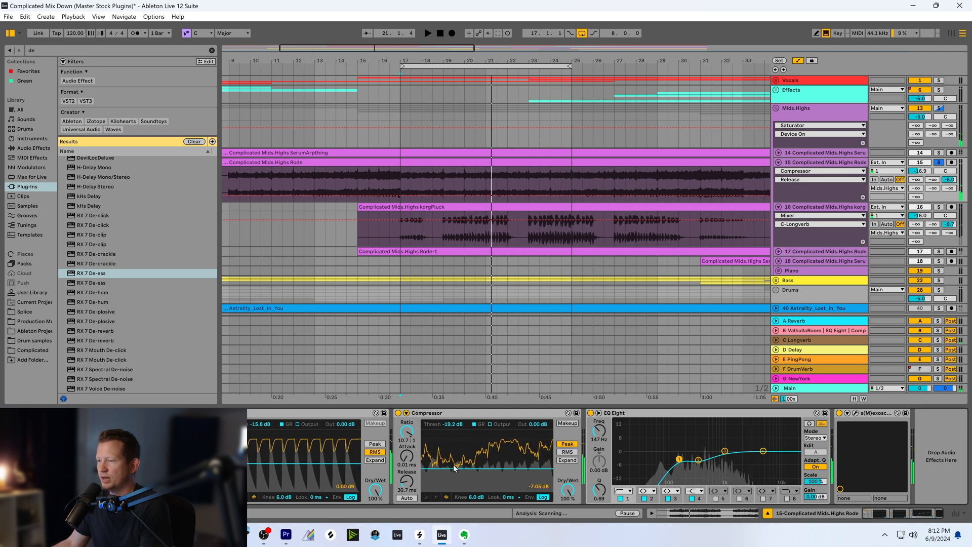
# Bypass the Compressor and play the soloed Rode track from bar 17 for comparison
pyautogui.click(415, 179)
pyautogui.moveTo(537, 61)
pyautogui.mouseDown()
pyautogui.moveTo(538, 93)
pyautogui.moveTo(675, 104)
pyautogui.moveTo(662, 86)
pyautogui.moveTo(634, 86)
pyautogui.mouseUp()
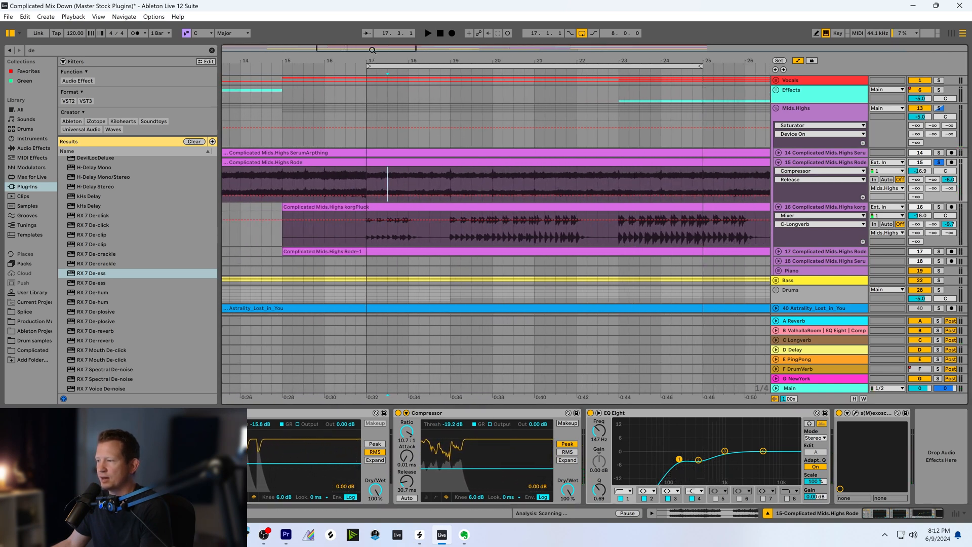
pyautogui.click(366, 176)
pyautogui.moveTo(497, 60); pyautogui.dragTo(435, 63)
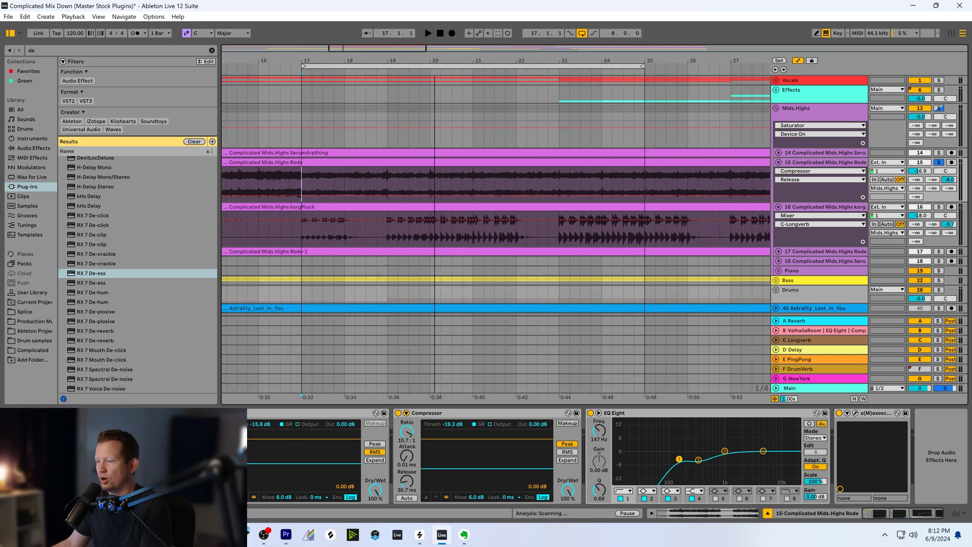
pyautogui.click(399, 414)
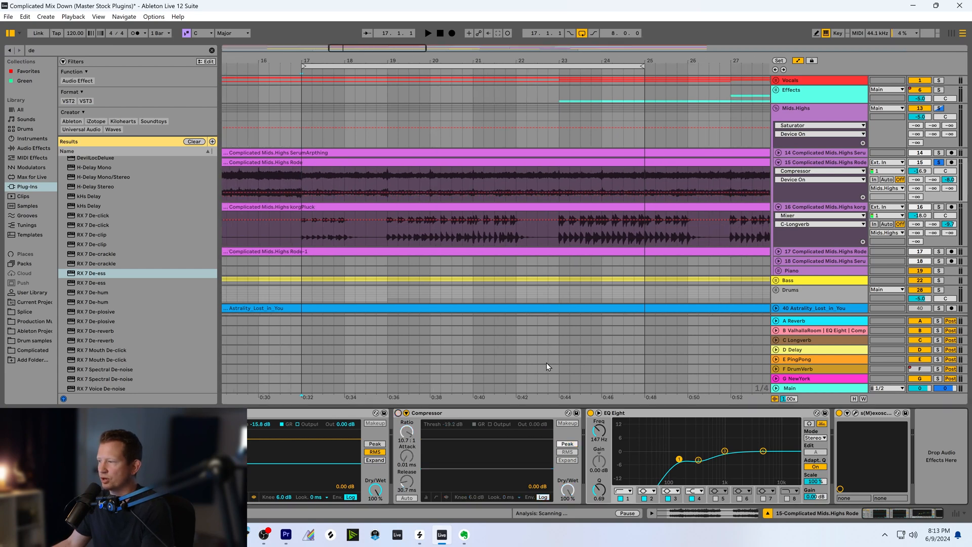
pyautogui.press('space')
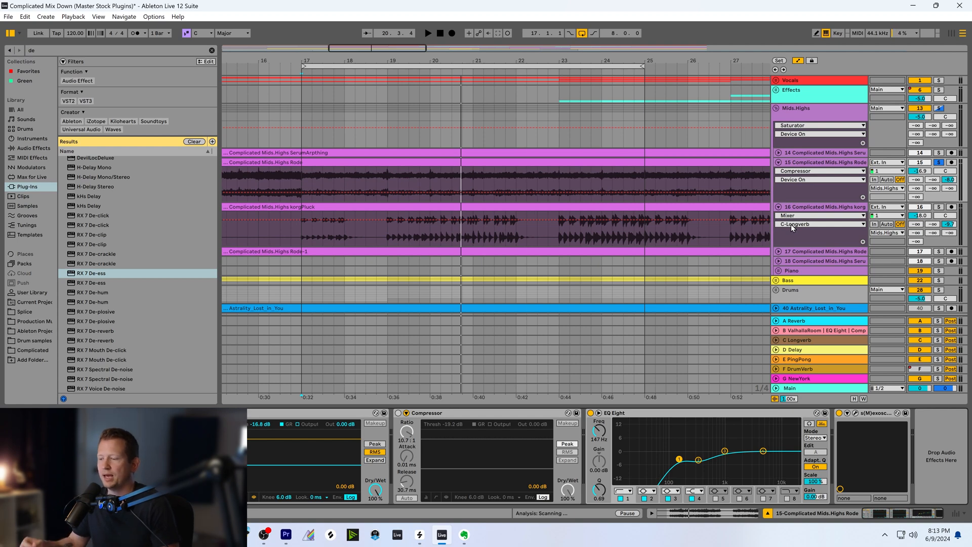
# Turn the Rode track's Compressor back on, display its Attack automation, and select the device
pyautogui.click(399, 413)
pyautogui.click(408, 465)
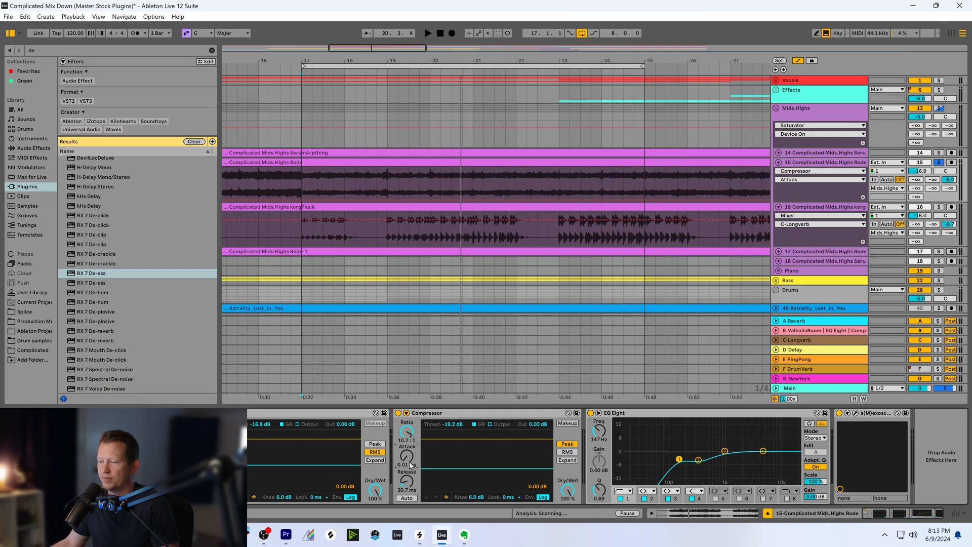
pyautogui.click(429, 414)
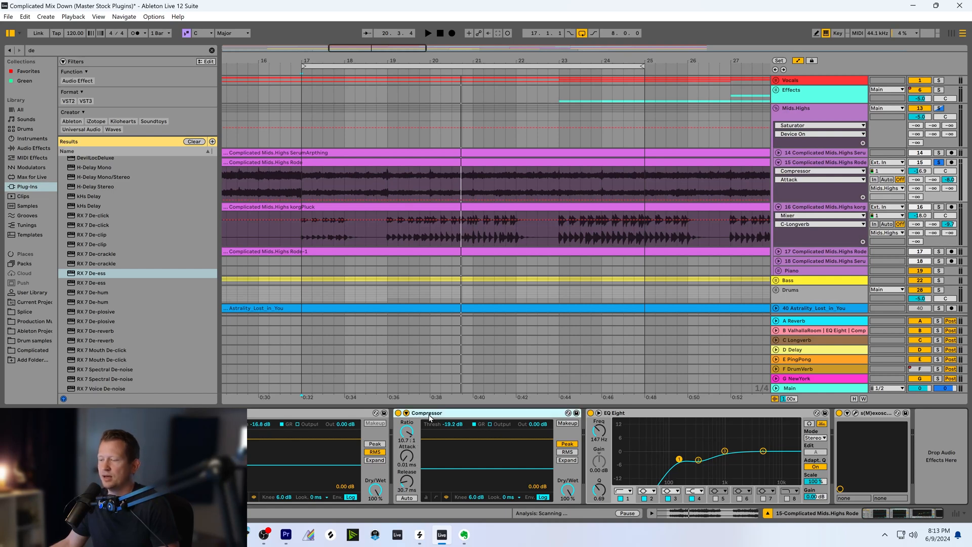
pyautogui.moveTo(390, 50); pyautogui.dragTo(390, 35)
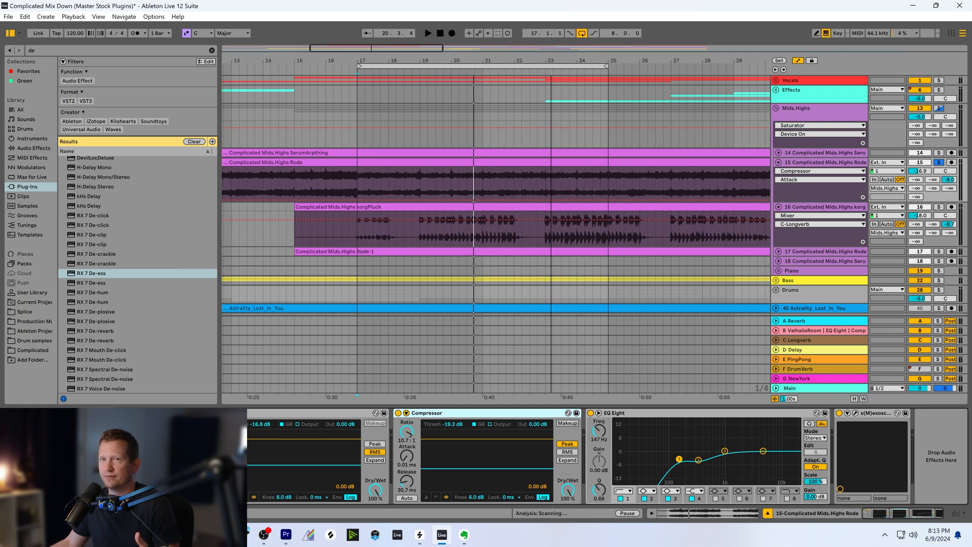
# Collapse the Mids.Highs Rode track and expand the Drums group to show its individual tracks
pyautogui.click(779, 162)
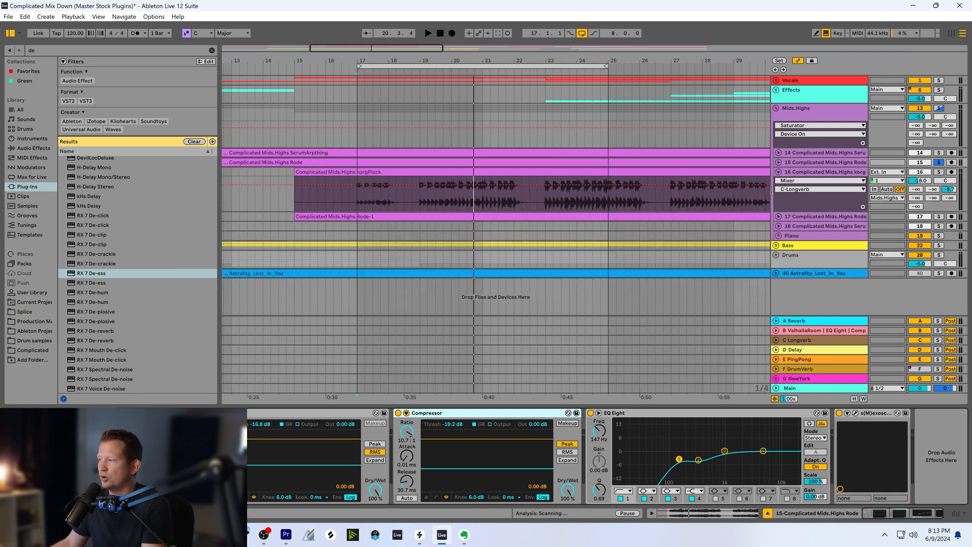
pyautogui.click(776, 255)
pyautogui.scroll(-3, 756, 276)
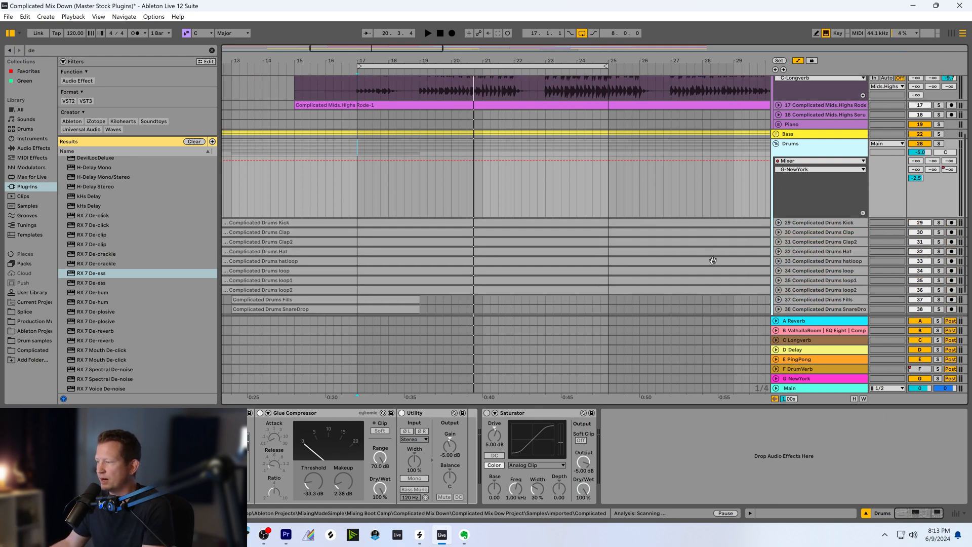
# Expand the Drums Clap track in the Drums group, solo it, and play it briefly from bar 17
pyautogui.scroll(-2, 759, 274)
pyautogui.click(806, 233)
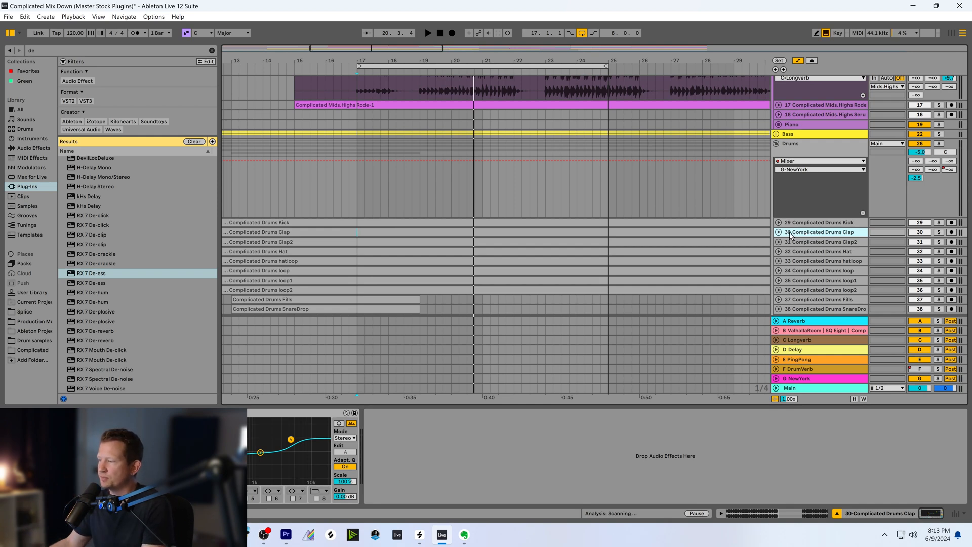
pyautogui.click(779, 234)
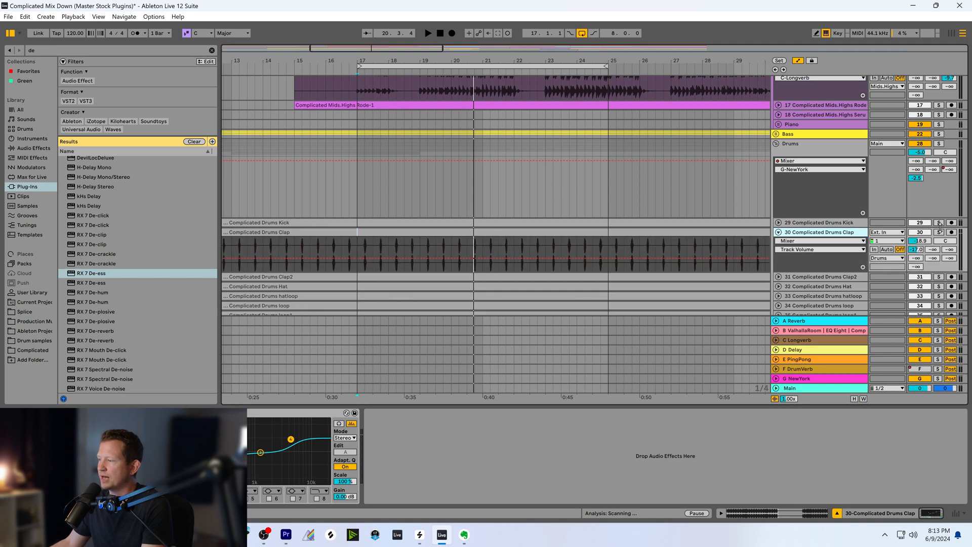
pyautogui.click(938, 232)
pyautogui.press('space')
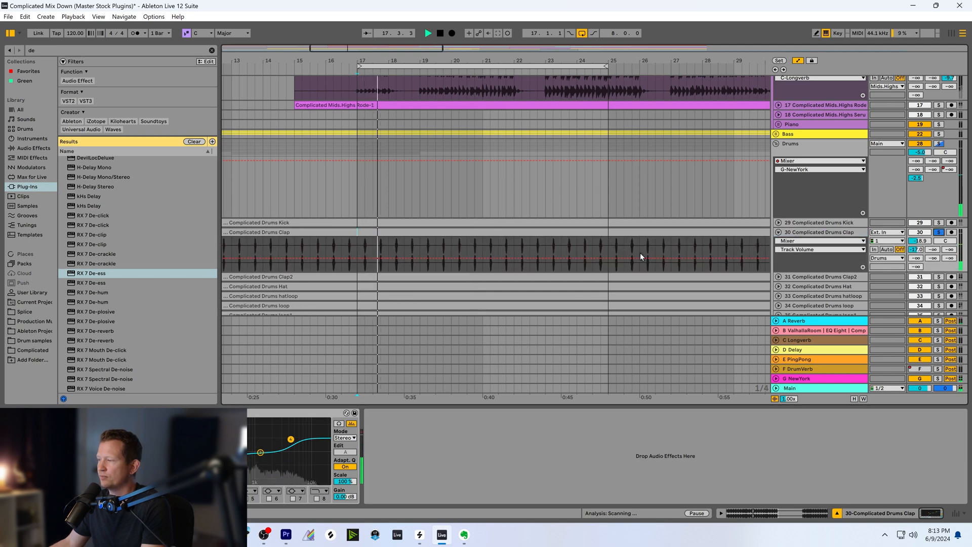
pyautogui.click(783, 265)
pyautogui.press('space')
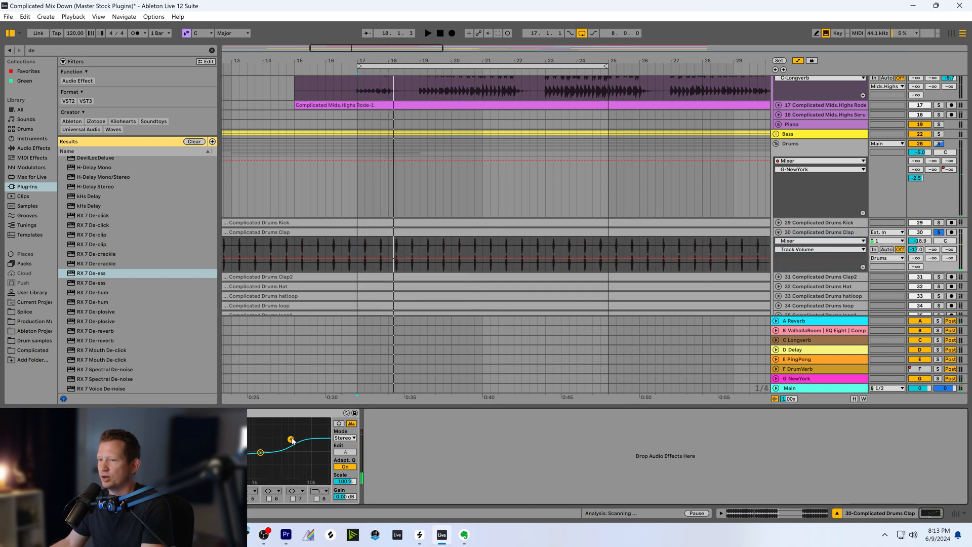
# Find Compressor and Utility among the audio effects and add both after the EQ on the Clap track
pyautogui.hotkey('ctrl', 'f')
pyautogui.write('comp')
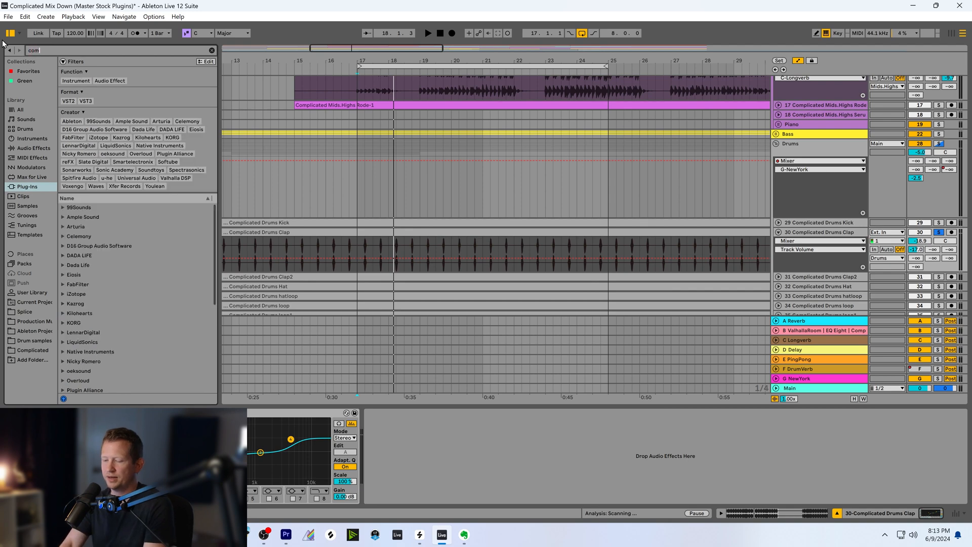
pyautogui.click(28, 149)
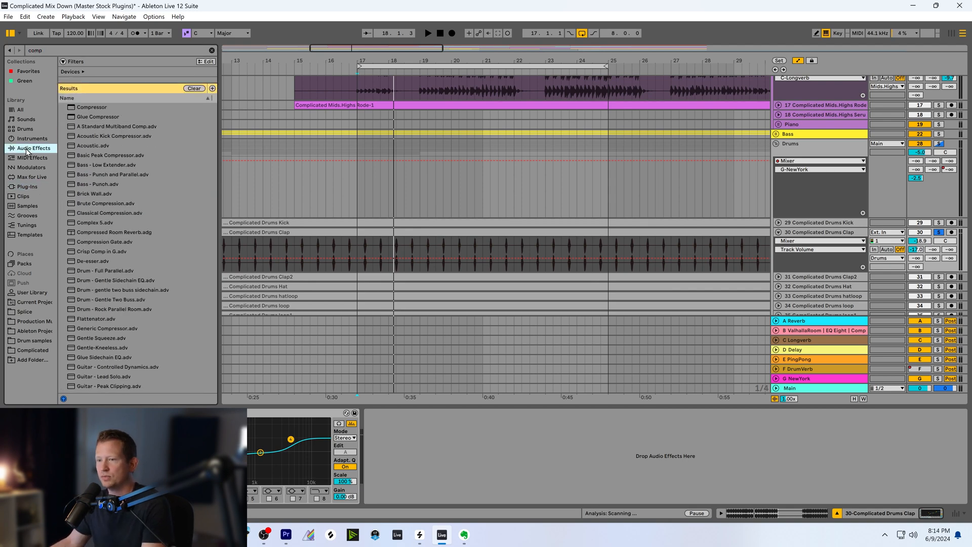
pyautogui.moveTo(90, 109); pyautogui.dragTo(409, 434)
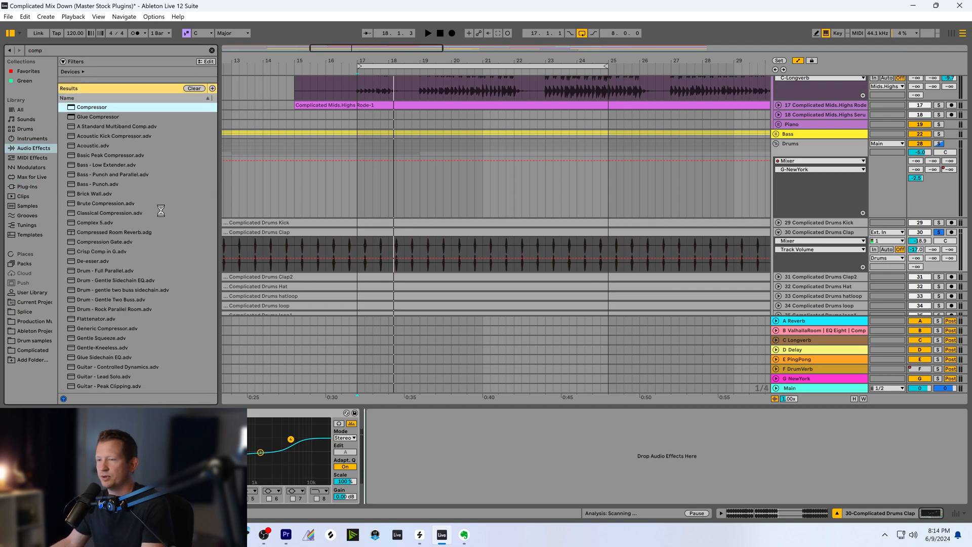
pyautogui.hotkey('ctrl', 'f')
pyautogui.write('ut')
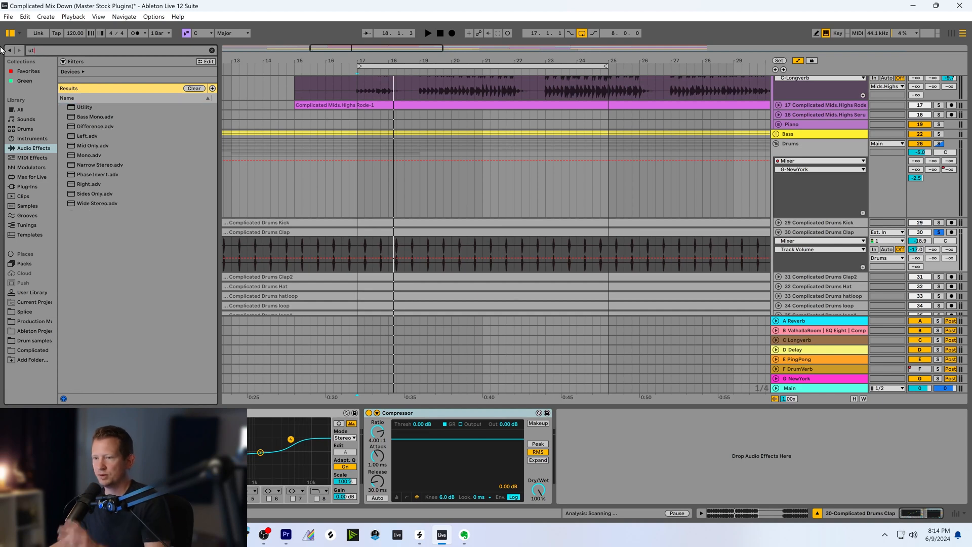
pyautogui.moveTo(84, 107); pyautogui.dragTo(580, 465)
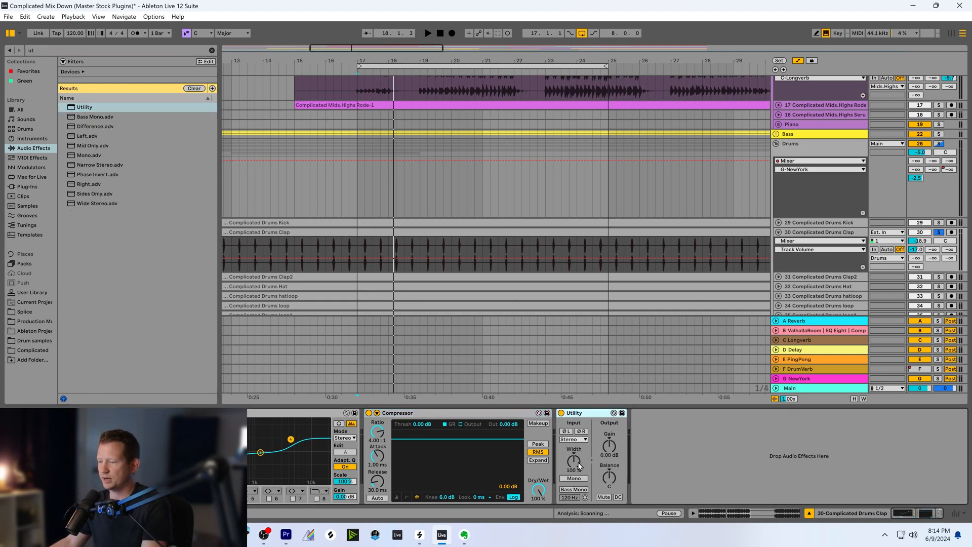
# Set the Clap Compressor to Peak mode with 0.01 ms attack, 33.9 ms release and a -27.8 dB threshold
pyautogui.click(538, 443)
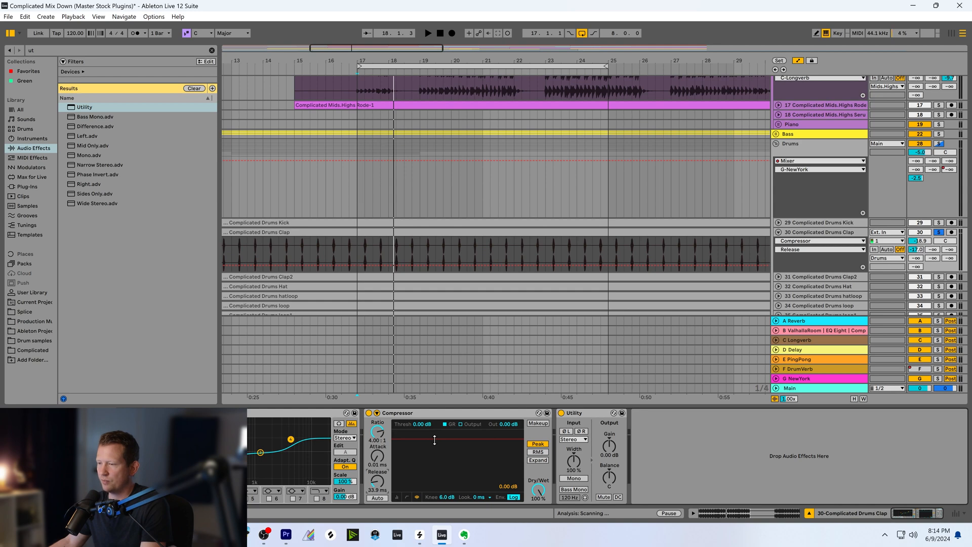
pyautogui.press('space')
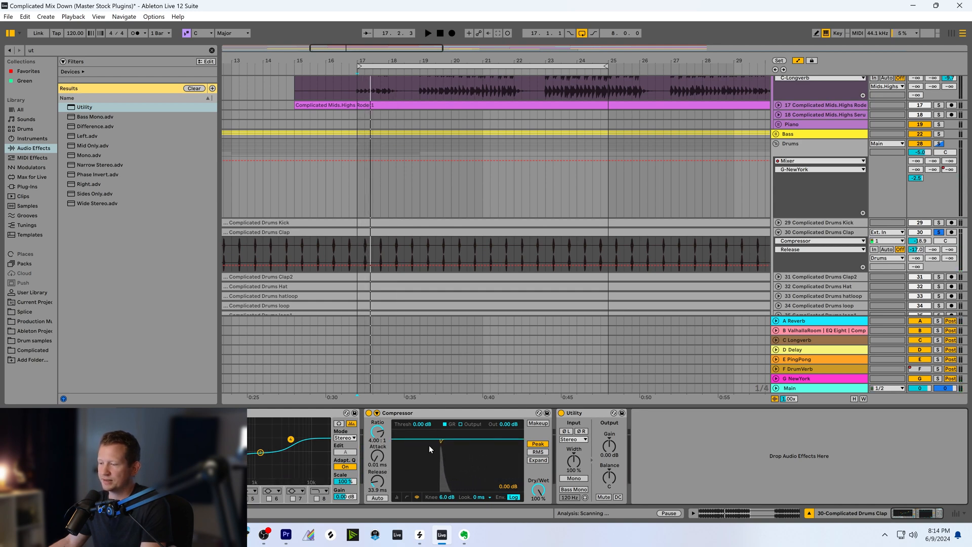
pyautogui.moveTo(430, 445); pyautogui.dragTo(429, 474)
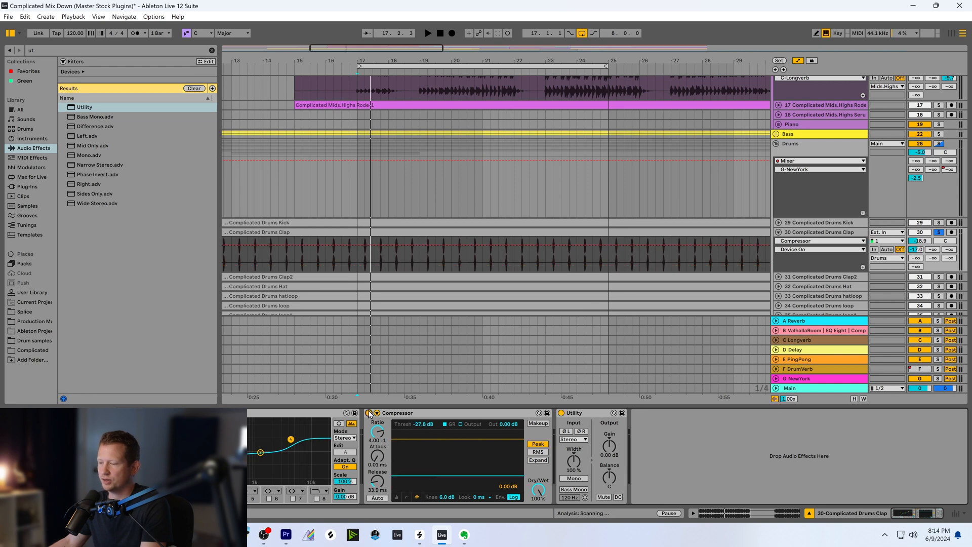
# Compare the soloed clap with the Compressor off and on during playback, and set its threshold to -20.1 dB
pyautogui.click(369, 413)
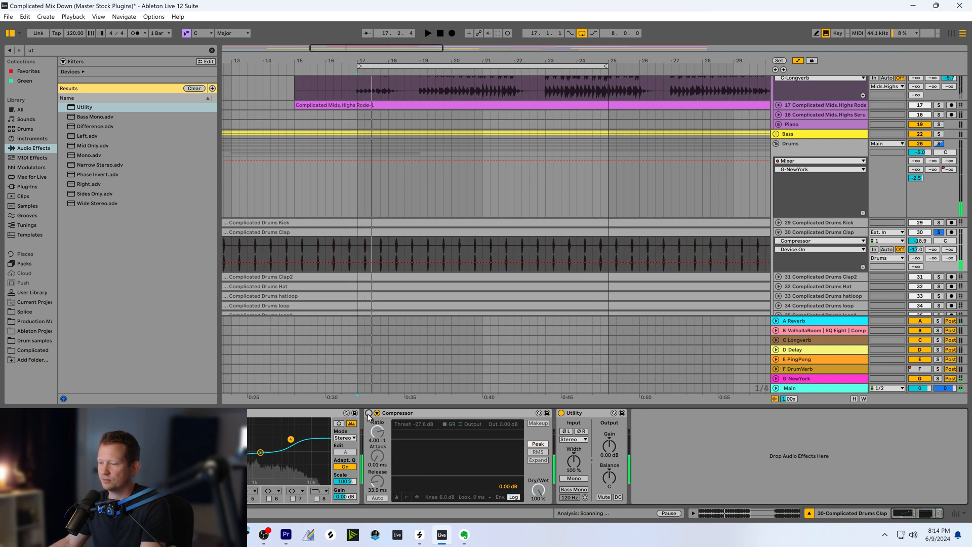
pyautogui.click(369, 413)
pyautogui.press('space')
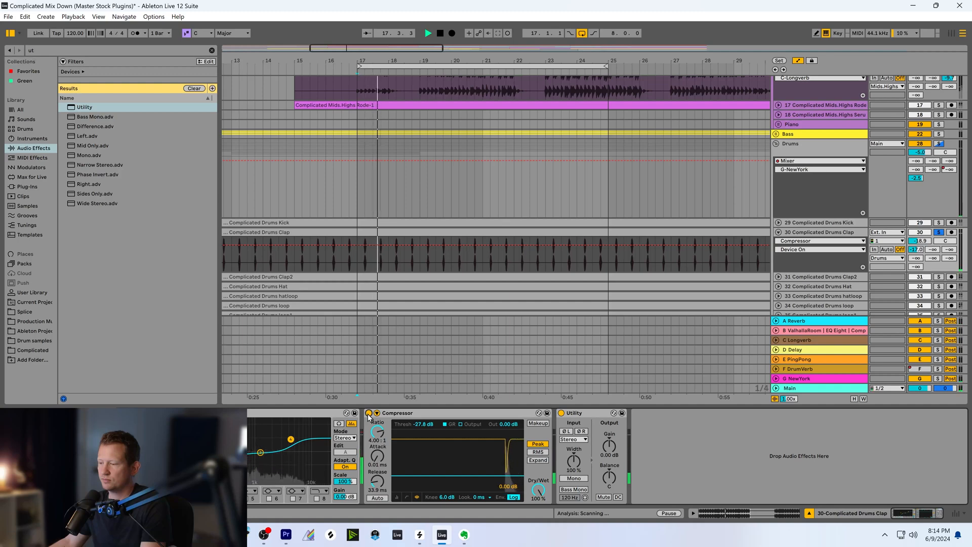
pyautogui.click(368, 414)
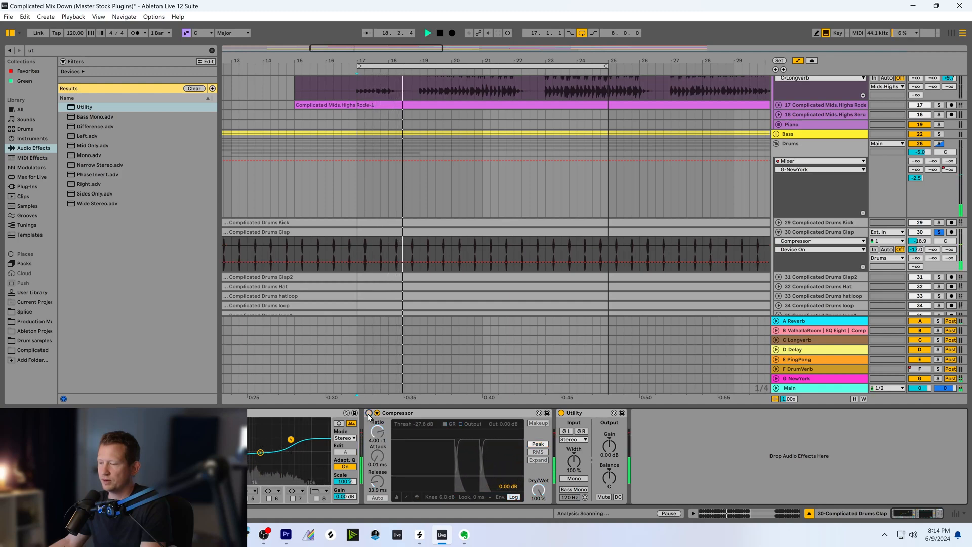
pyautogui.click(369, 413)
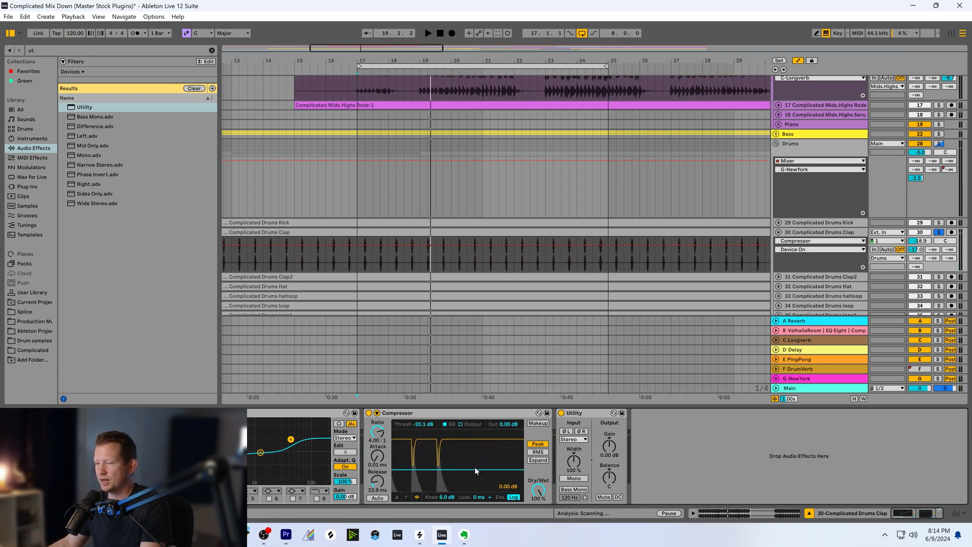
# Set the Clap Compressor's attack to 25.9 ms and its threshold to -22.9 dB, and play the clap briefly
pyautogui.click(378, 455)
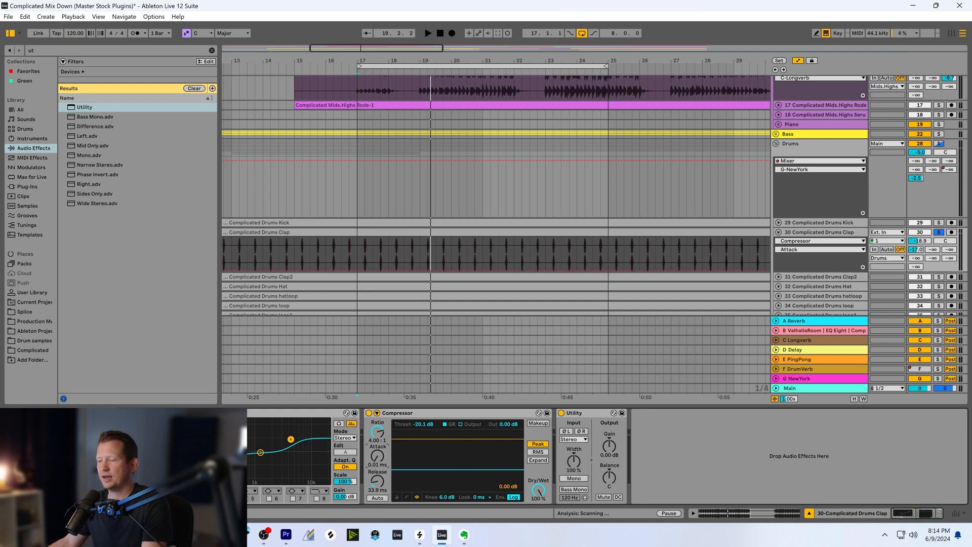
pyautogui.moveTo(378, 455); pyautogui.dragTo(377, 441)
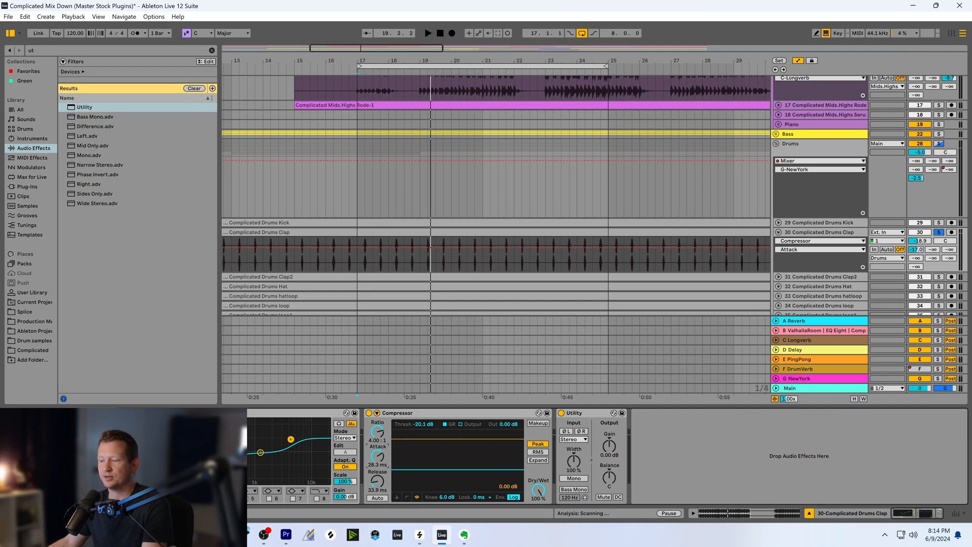
pyautogui.moveTo(378, 442); pyautogui.dragTo(377, 444)
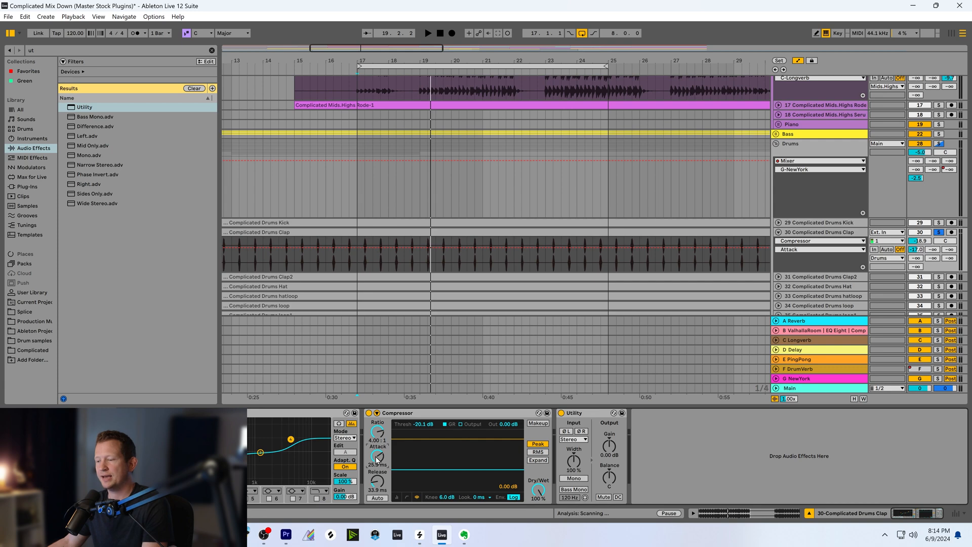
pyautogui.moveTo(437, 470); pyautogui.dragTo(438, 459)
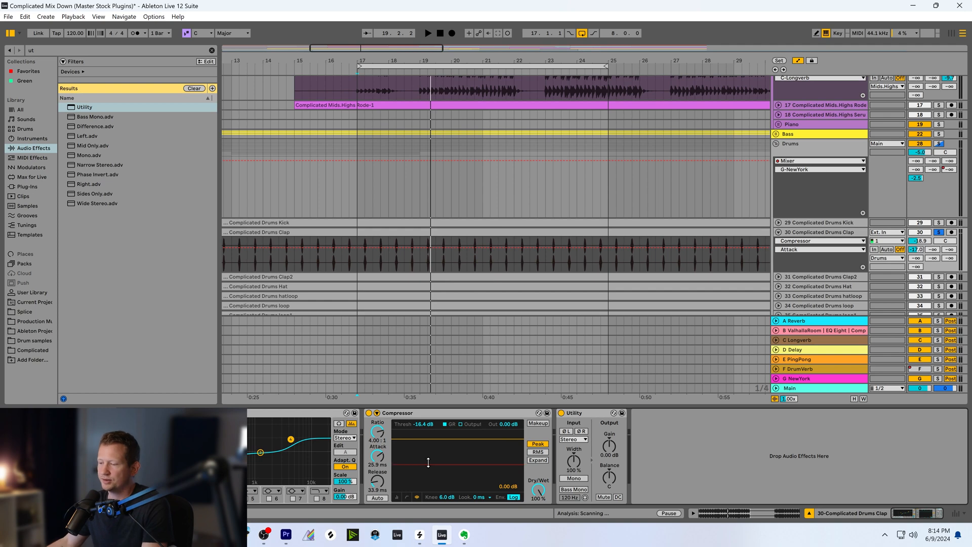
pyautogui.moveTo(429, 462)
pyautogui.mouseDown()
pyautogui.moveTo(429, 444)
pyautogui.moveTo(429, 472)
pyautogui.mouseUp()
pyautogui.press('space')
pyautogui.press('space')
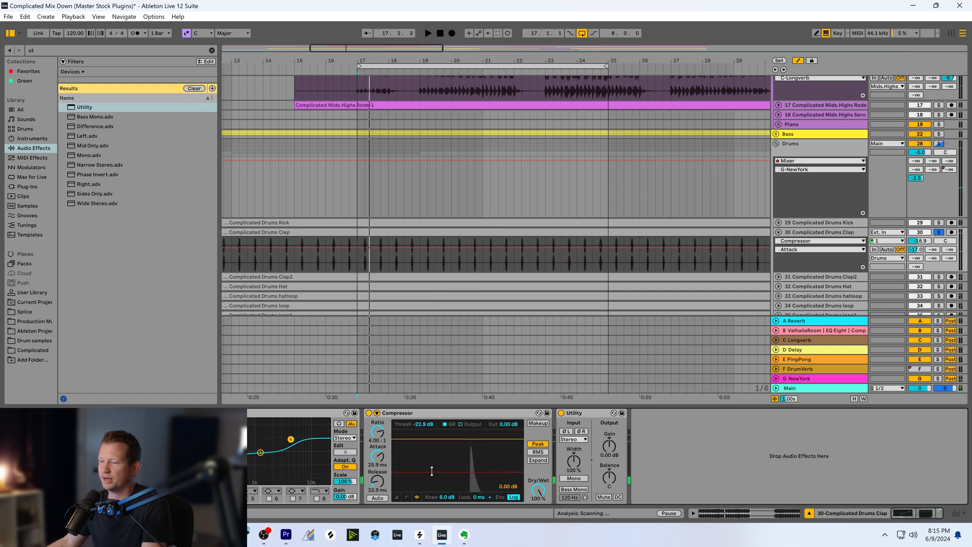
# Play the soloed clap from bar 17 and compare the slow-attack Compressor setting against the bypassed sound
pyautogui.press('space')
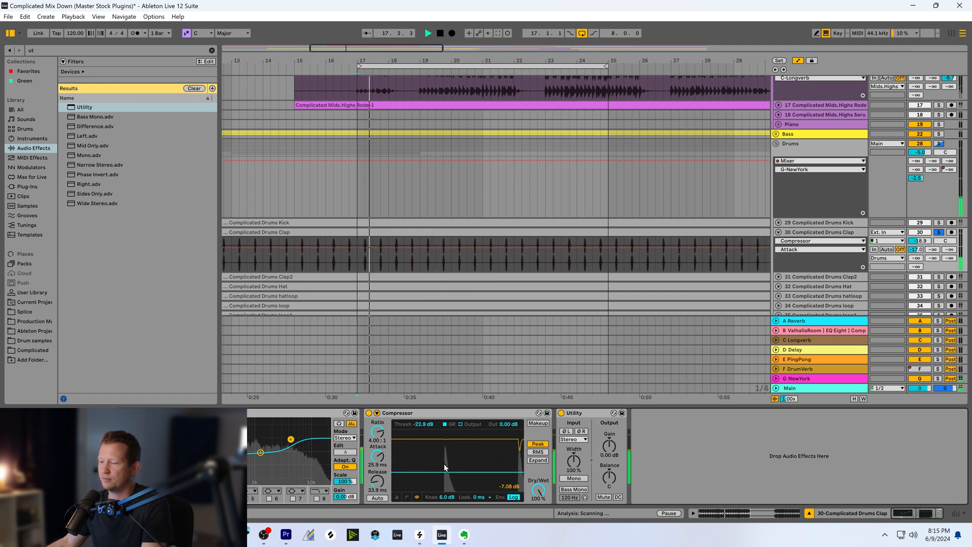
pyautogui.click(369, 413)
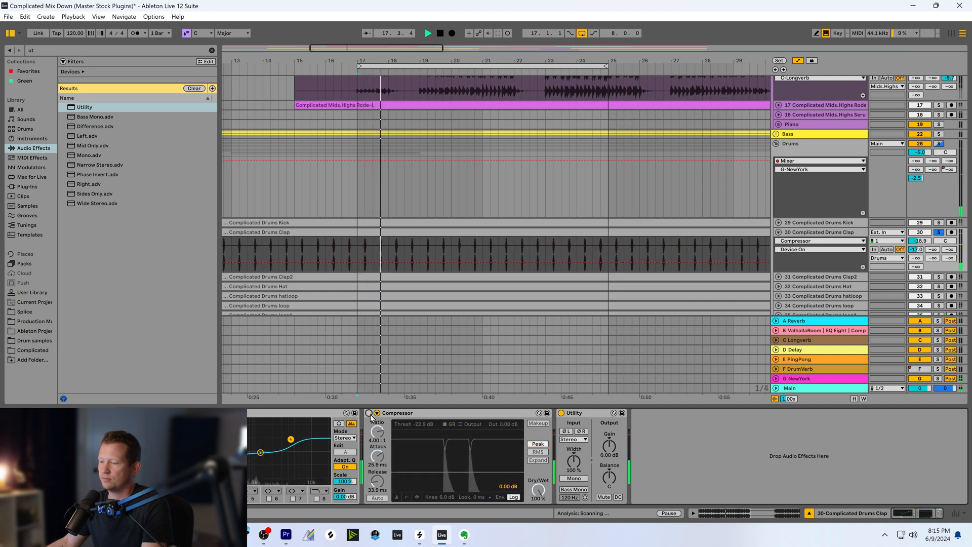
pyautogui.click(369, 413)
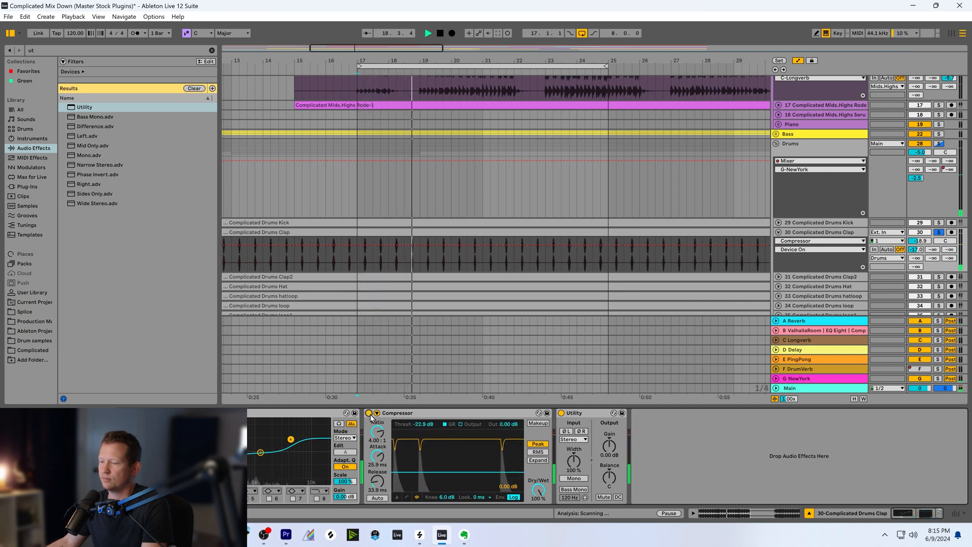
# Set the Clap Compressor's attack to 0.01 ms and its threshold to -20.1 dB while listening to the clap
pyautogui.click(378, 456)
pyautogui.moveTo(378, 456); pyautogui.dragTo(412, 476)
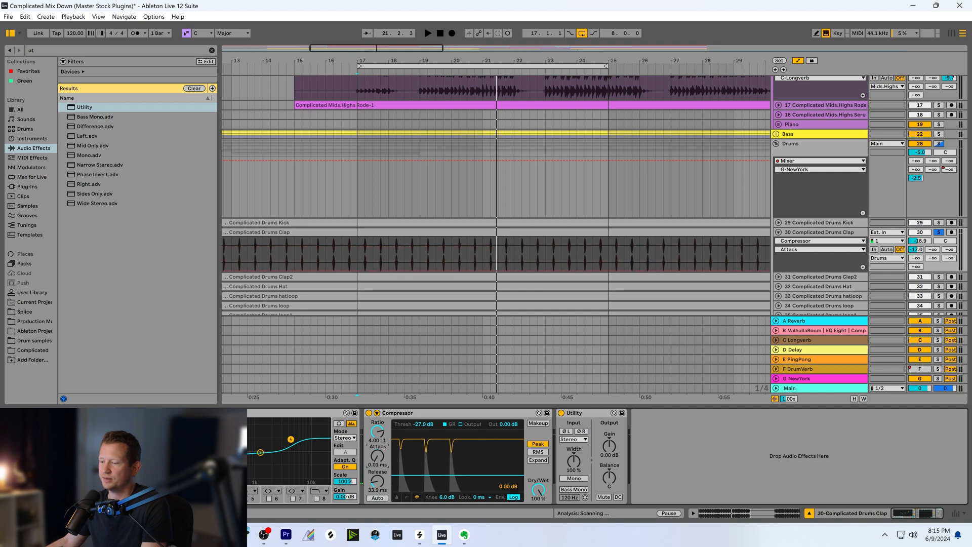
pyautogui.press('space')
pyautogui.moveTo(413, 475); pyautogui.dragTo(413, 470)
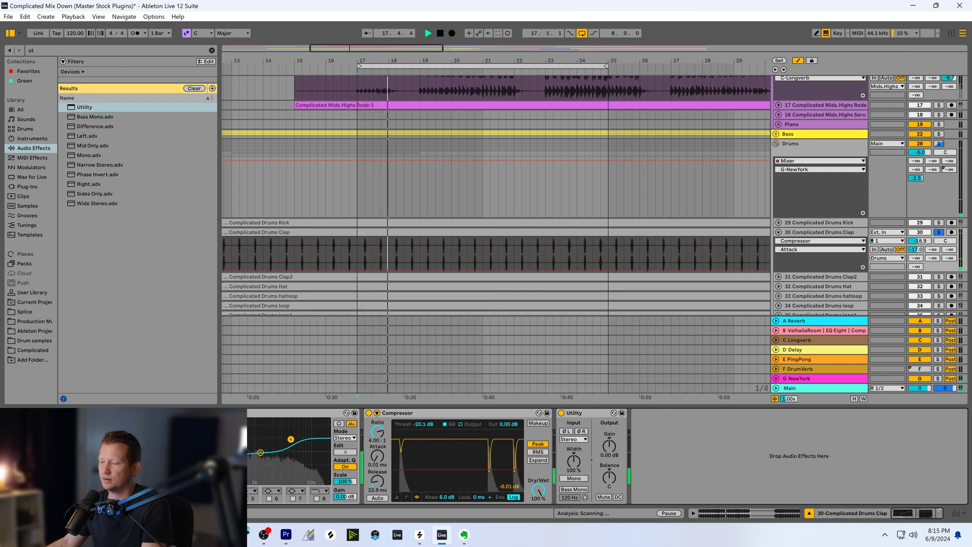
pyautogui.press('space')
# Set the Utility's gain to 5.00 dB and group the Compressor and Utility into one audio effect rack
pyautogui.moveTo(609, 446); pyautogui.dragTo(609, 439)
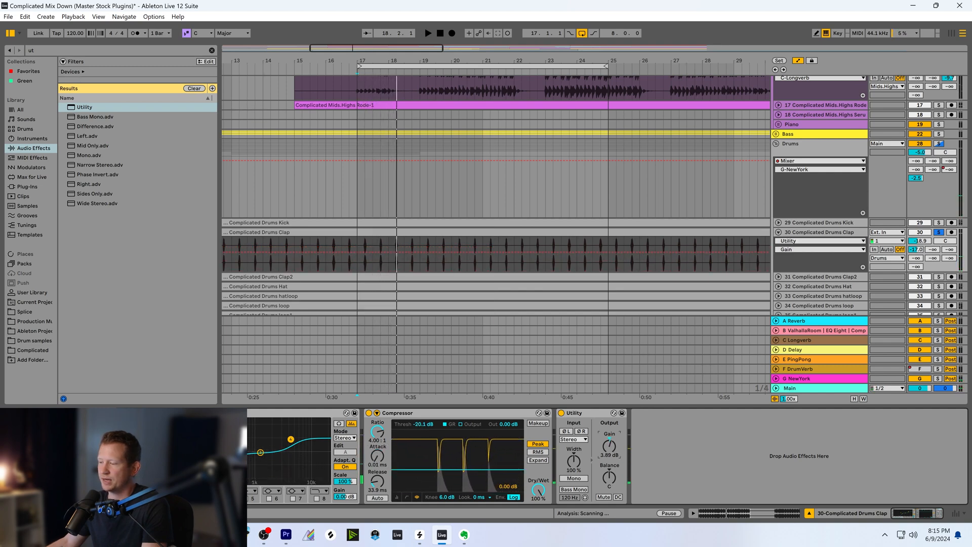
pyautogui.press('space')
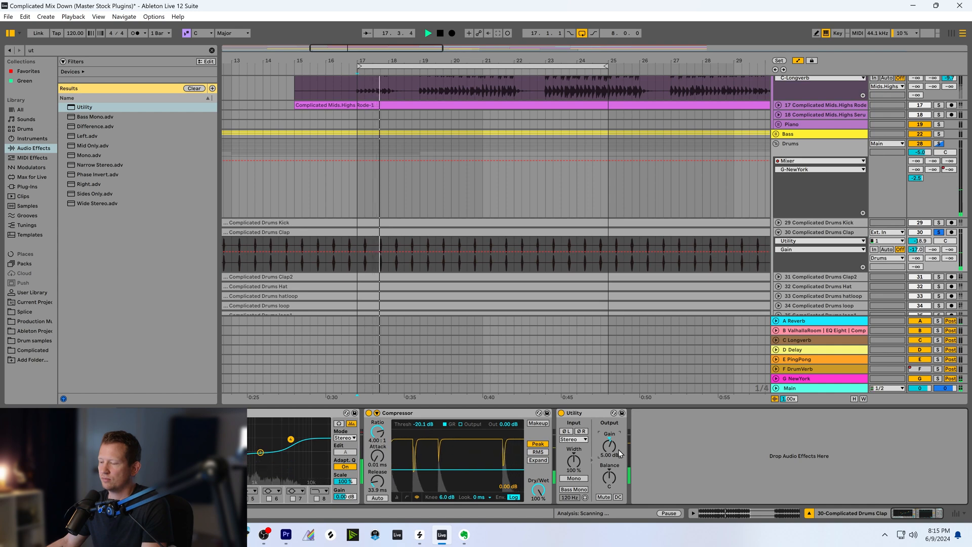
pyautogui.click(586, 414)
pyautogui.keyDown('shift'); pyautogui.click(486, 413); pyautogui.keyUp('shift')
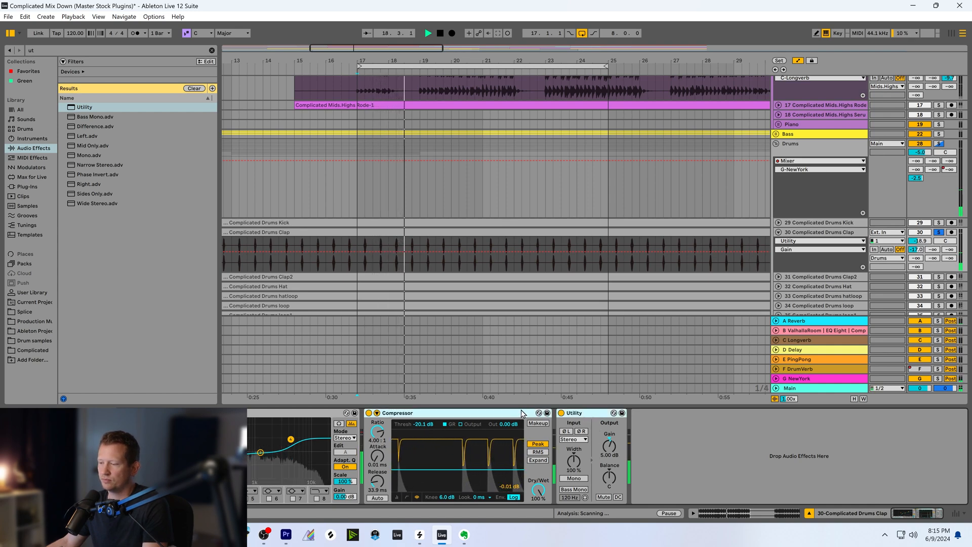
pyautogui.hotkey('ctrl', 'g')
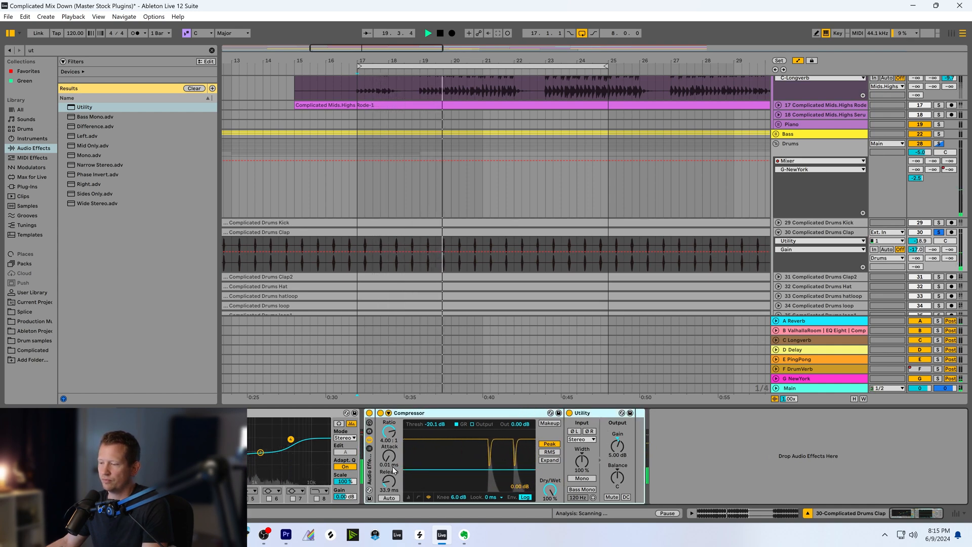
# Turn off the Utility and set the Compressor's attack to 31.1 ms while the soloed clap plays
pyautogui.moveTo(389, 456)
pyautogui.mouseDown()
pyautogui.moveTo(389, 433)
pyautogui.moveTo(389, 459)
pyautogui.mouseUp()
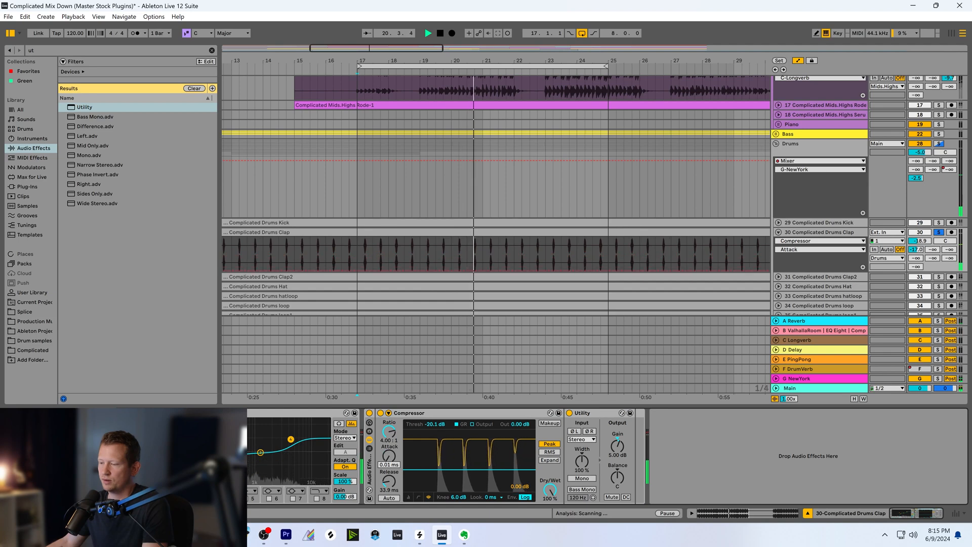
pyautogui.click(570, 413)
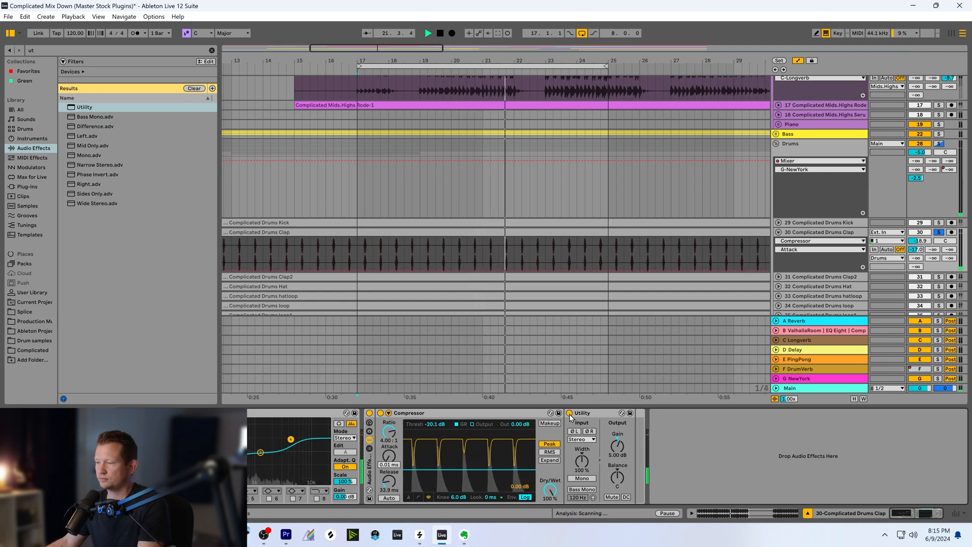
pyautogui.press('space')
pyautogui.press('space')
pyautogui.moveTo(389, 456); pyautogui.dragTo(389, 412)
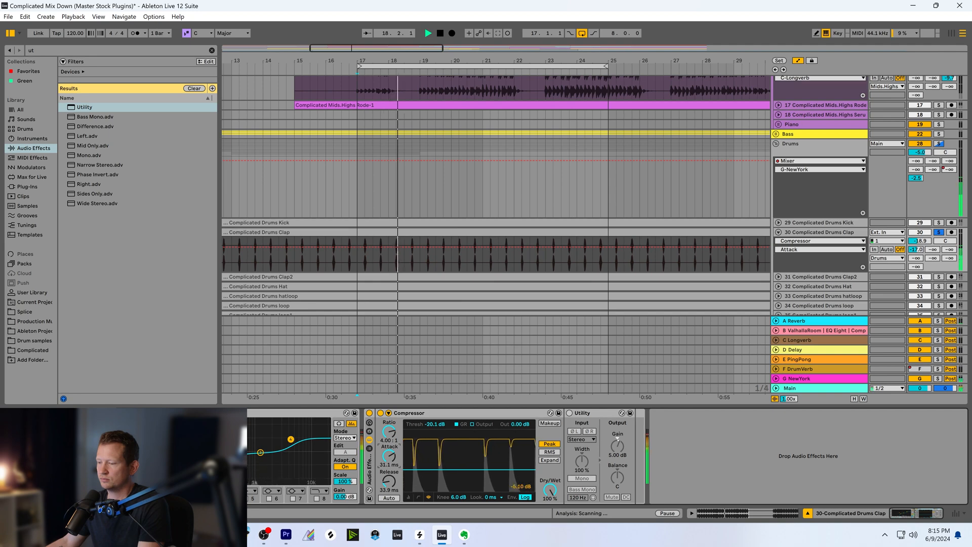
# Set the Clap Compressor's threshold to -20.6 dB and its attack to 0.01 ms, and adjust its release
pyautogui.press('space')
pyautogui.moveTo(441, 469); pyautogui.dragTo(389, 501)
pyautogui.press('space')
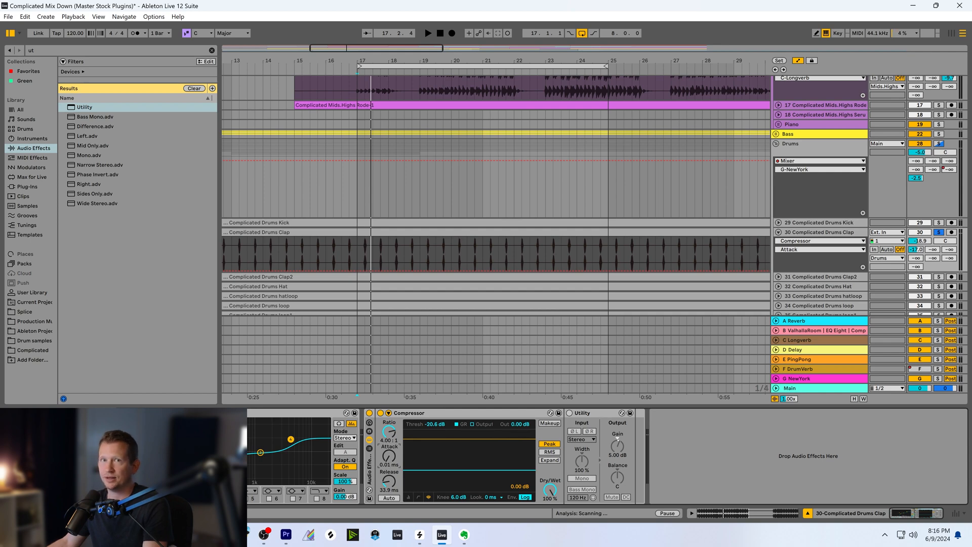
pyautogui.moveTo(389, 456); pyautogui.dragTo(380, 502)
pyautogui.moveTo(388, 481); pyautogui.dragTo(389, 469)
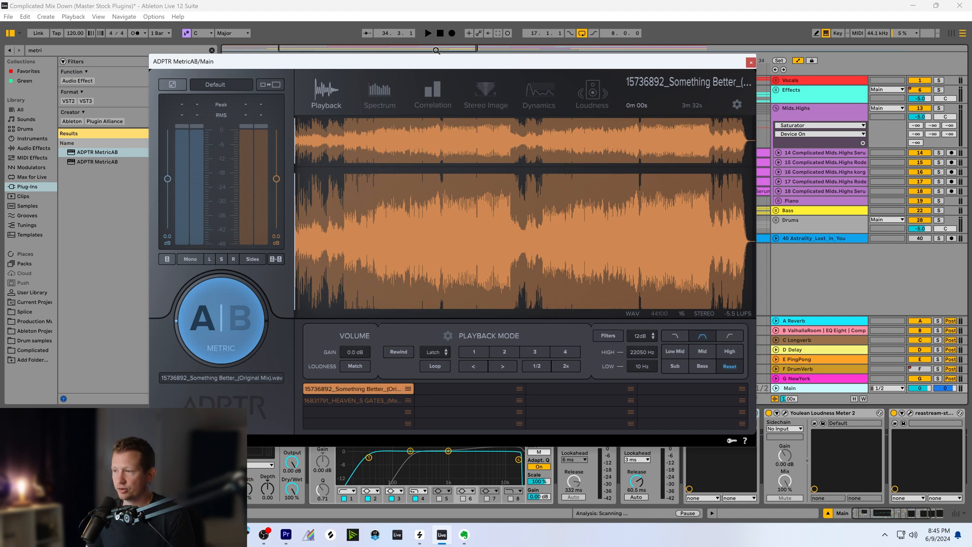
# Switch the MetricAB plugin from the mix to the Something Better reference track and close its window
pyautogui.moveTo(431, 63); pyautogui.dragTo(419, 61)
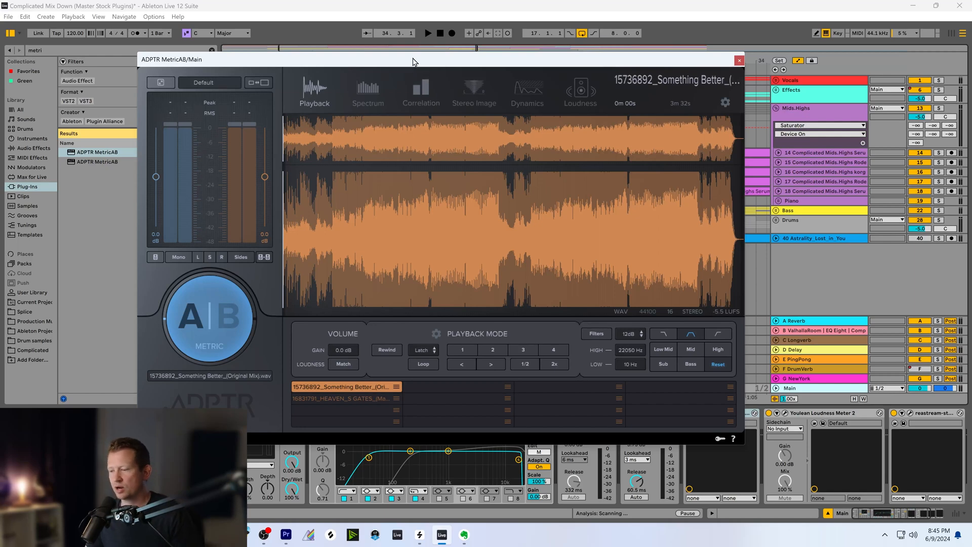
pyautogui.moveTo(412, 62); pyautogui.dragTo(412, 70)
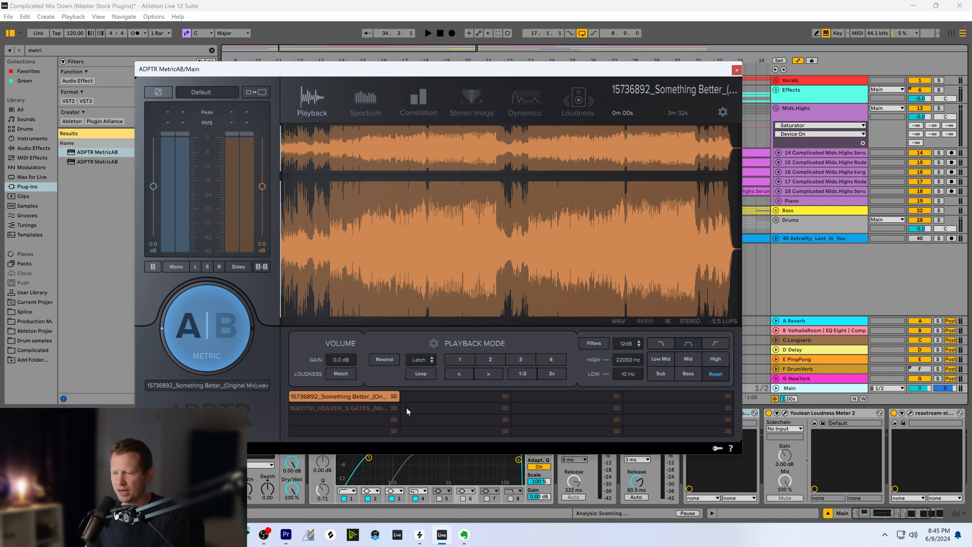
pyautogui.click(349, 409)
pyautogui.click(342, 399)
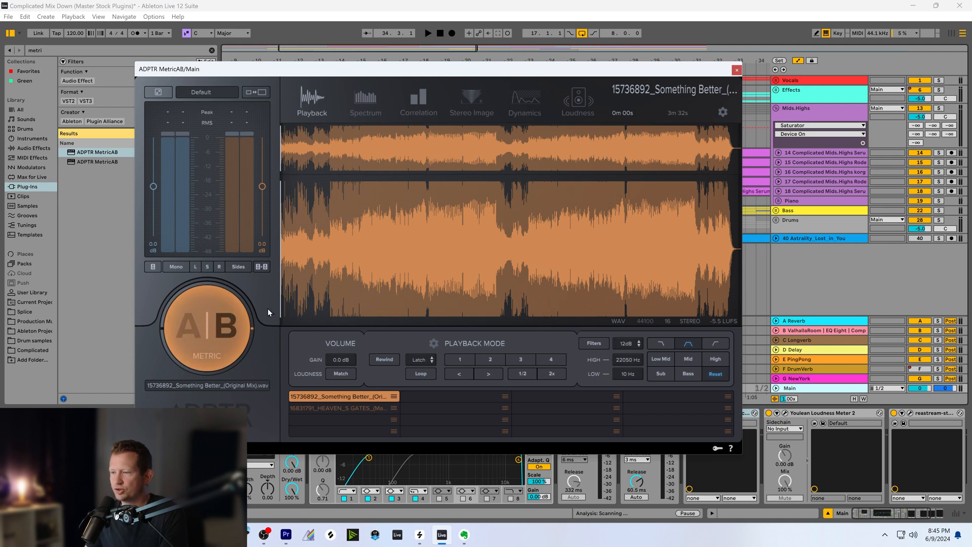
pyautogui.click(234, 327)
pyautogui.click(234, 327)
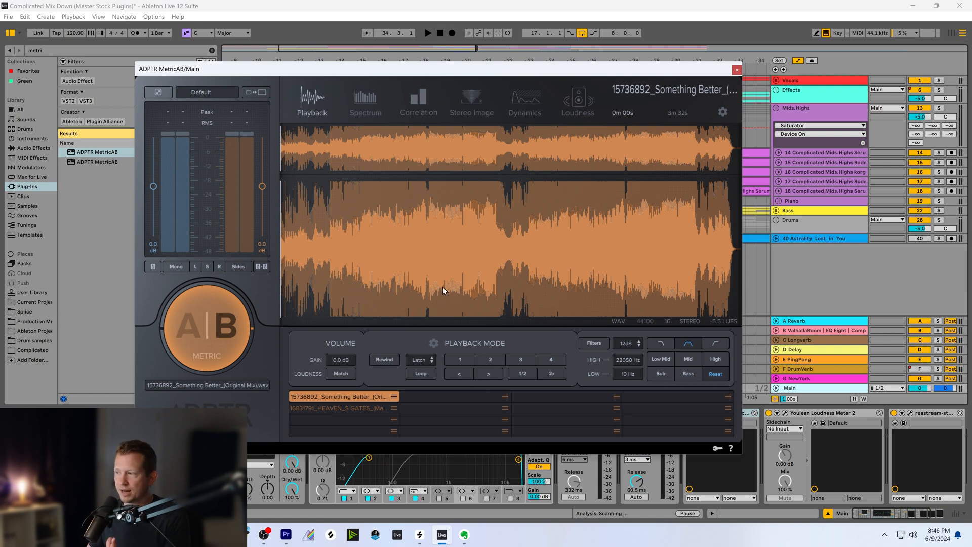
pyautogui.click(737, 71)
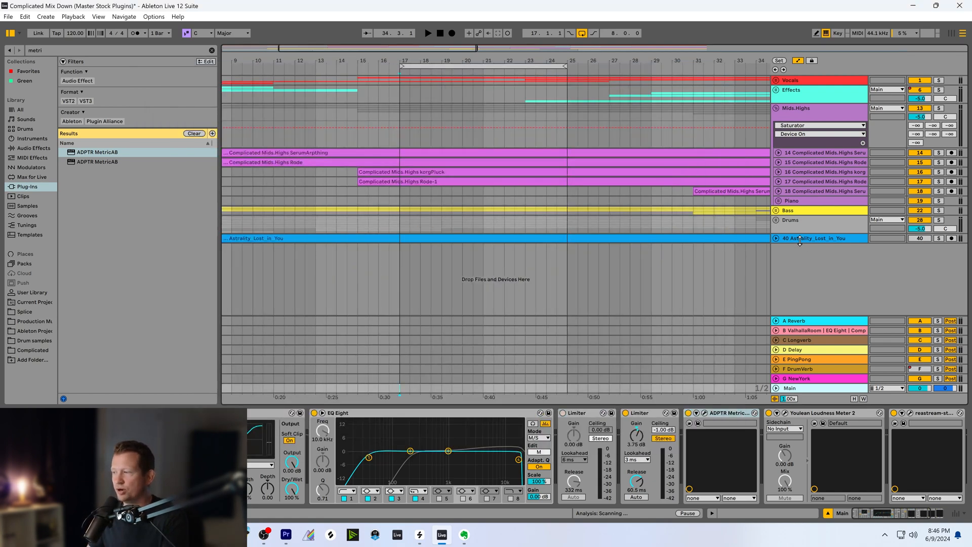
# Expand the Astrality_Lost_in_You reference track, solo it for listening and view its waveform from about bar 5
pyautogui.click(782, 241)
pyautogui.click(776, 239)
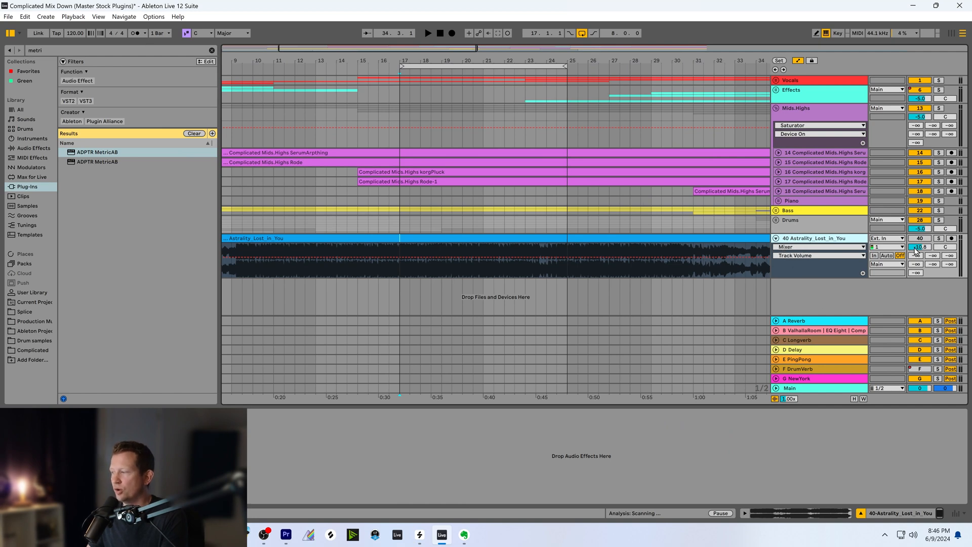
pyautogui.click(881, 238)
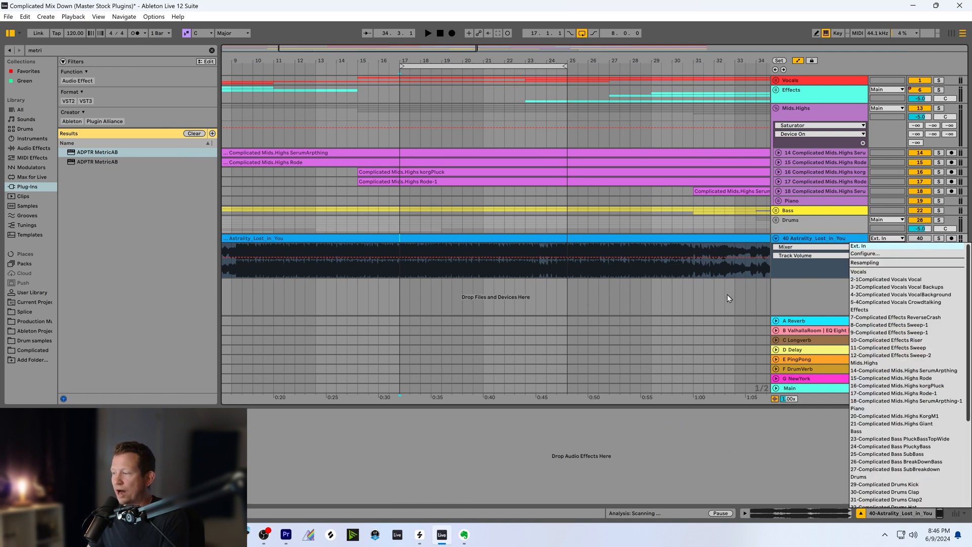
pyautogui.click(802, 391)
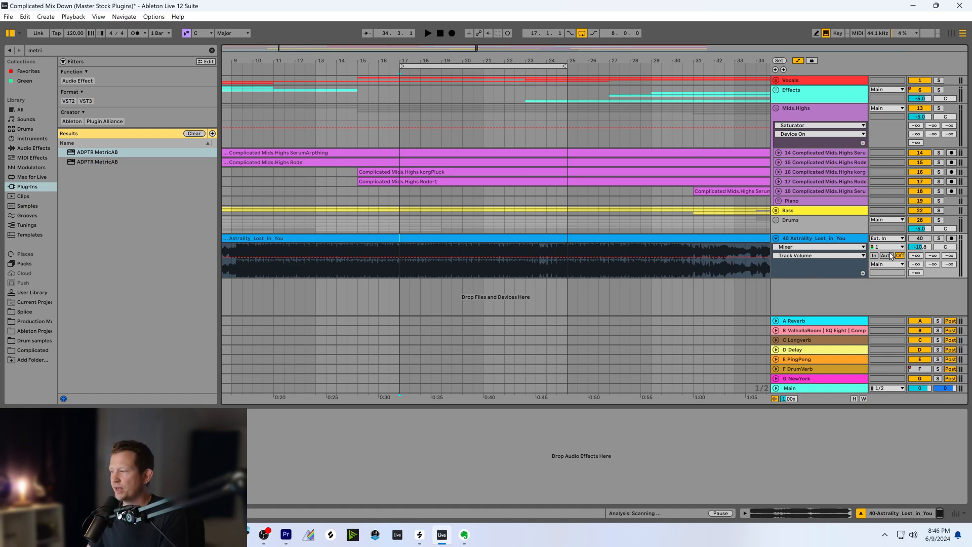
pyautogui.click(939, 239)
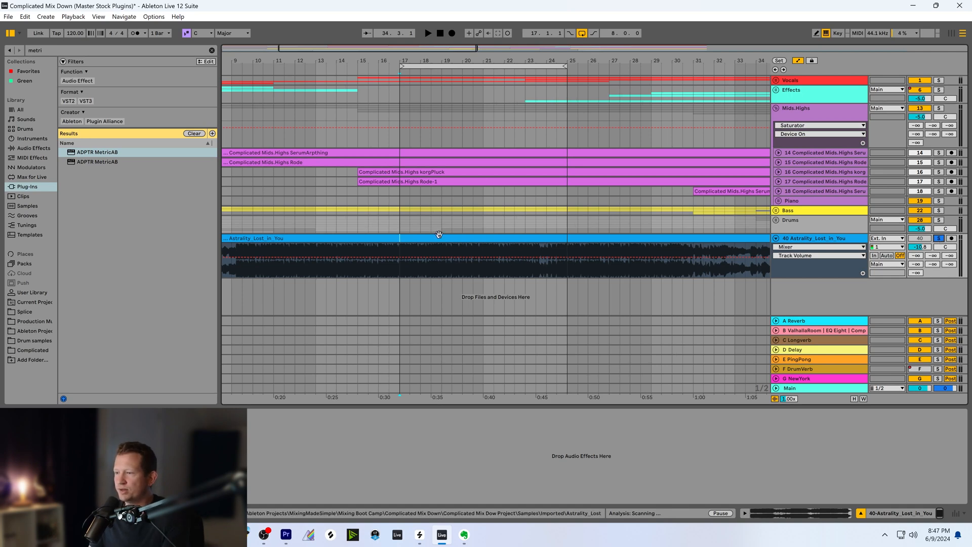
pyautogui.moveTo(311, 50); pyautogui.dragTo(283, 39)
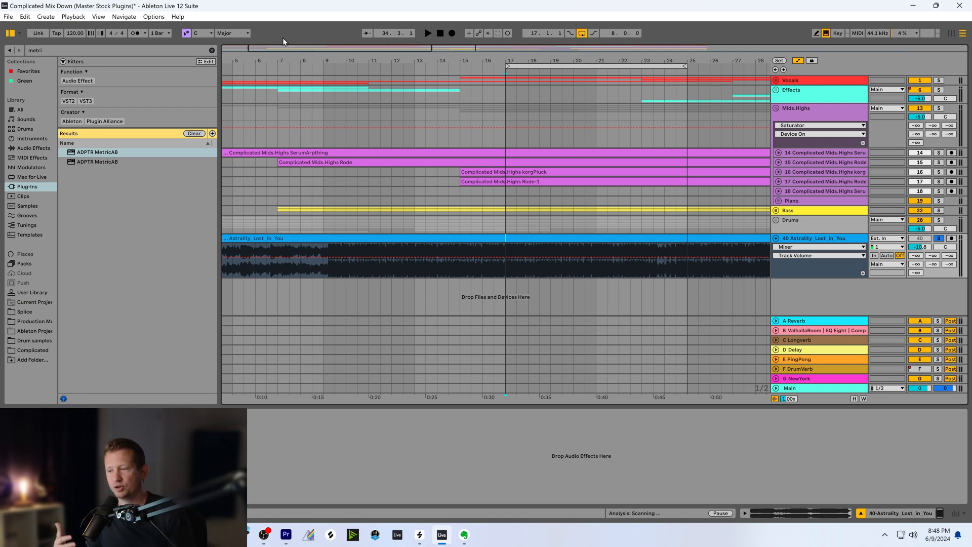
# Turn off the solo on the Astrality_Lost_in_You track, collapse it and fold the Mids.Highs group
pyautogui.click(819, 273)
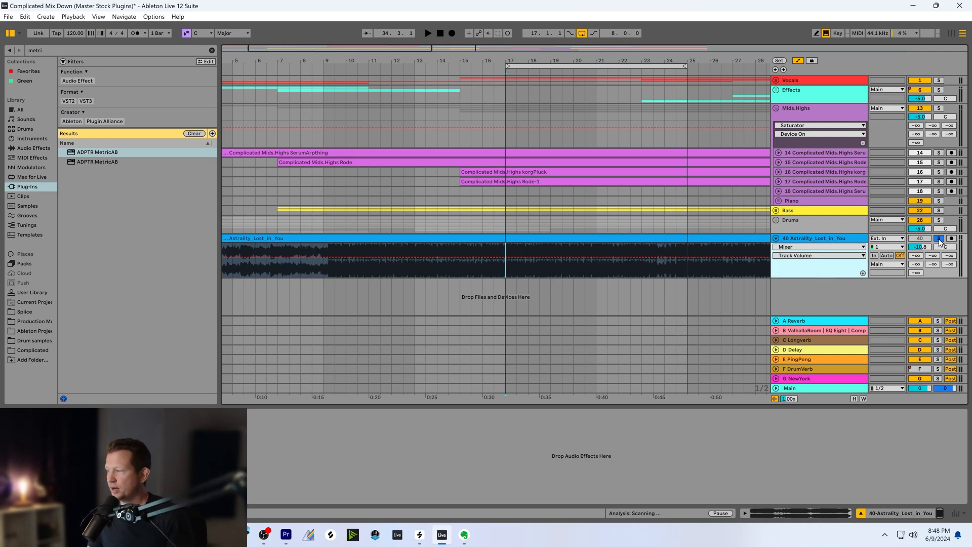
pyautogui.click(776, 238)
pyautogui.click(791, 121)
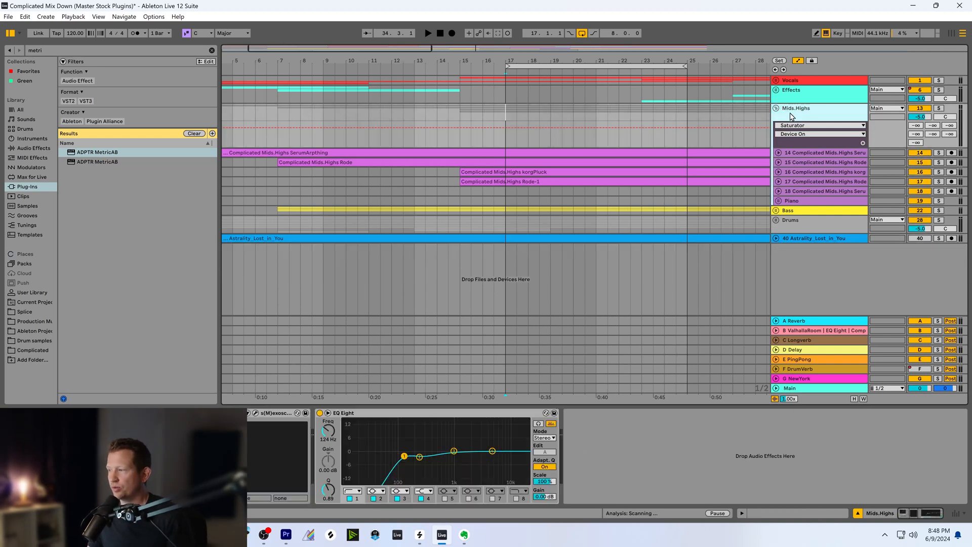
pyautogui.click(776, 108)
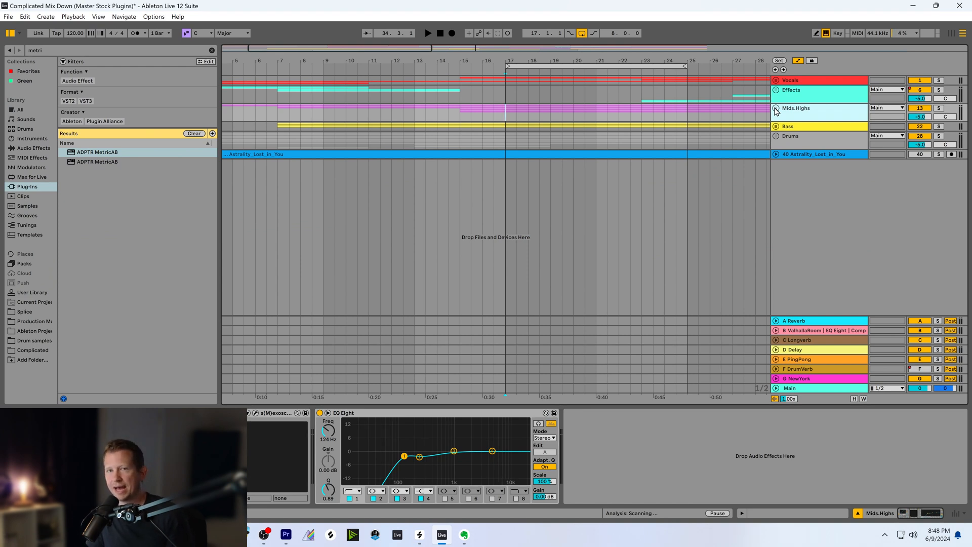
# Review the EQ Eight and active Limiter on the Main track and inspect the Youlean Loudness Meter 2 readings
pyautogui.click(810, 388)
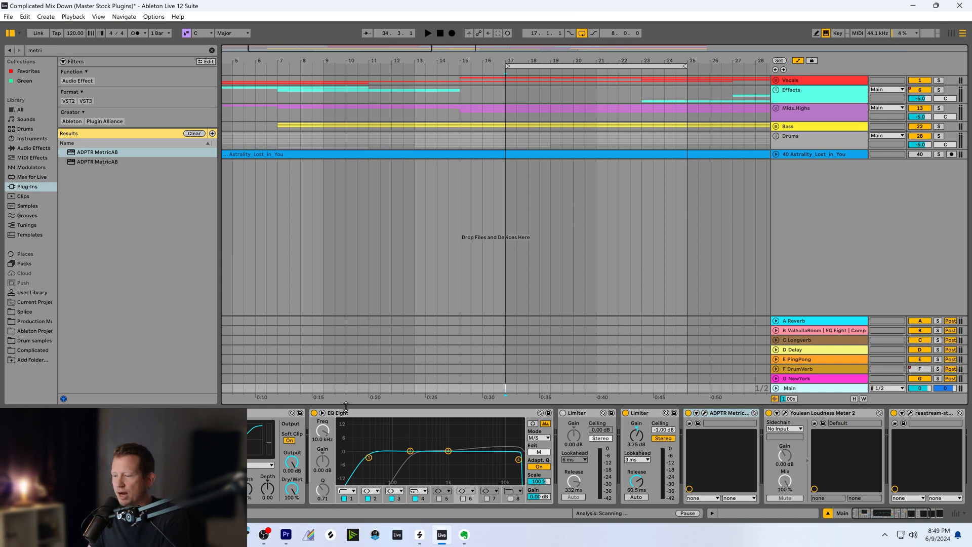
pyautogui.click(375, 414)
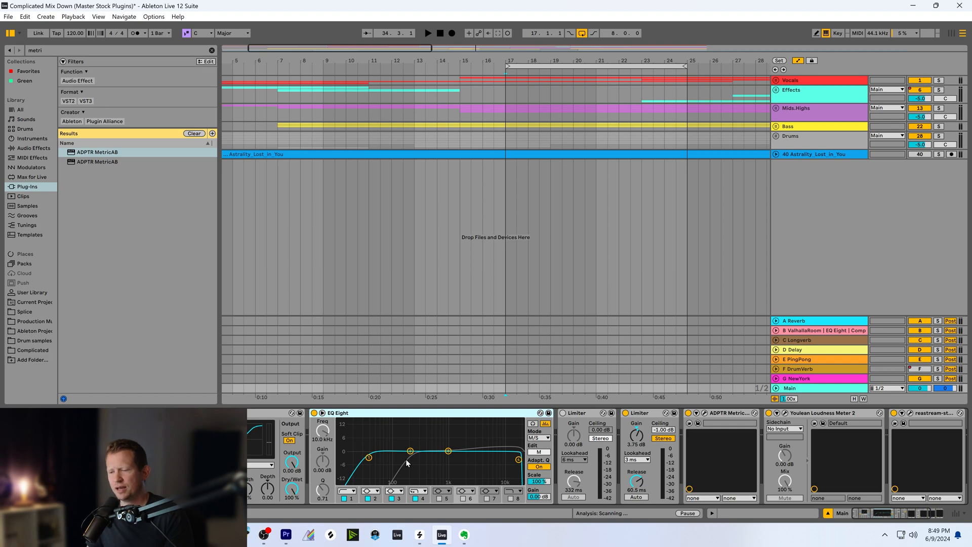
pyautogui.click(645, 417)
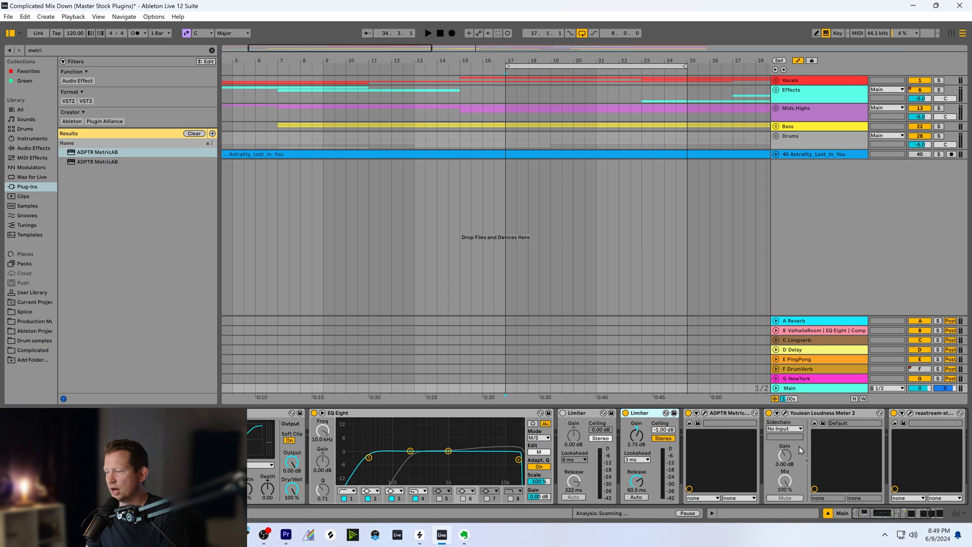
pyautogui.click(785, 413)
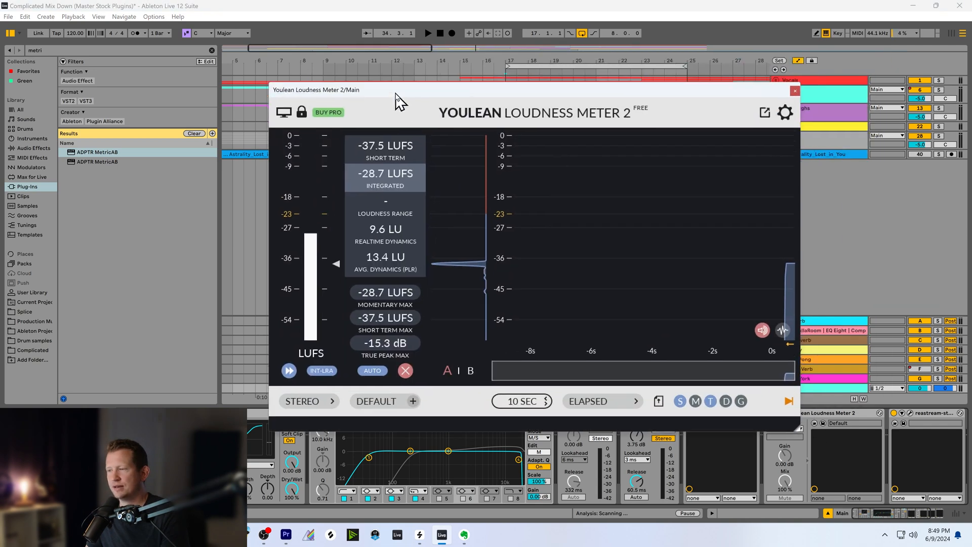
pyautogui.moveTo(486, 58); pyautogui.dragTo(396, 91)
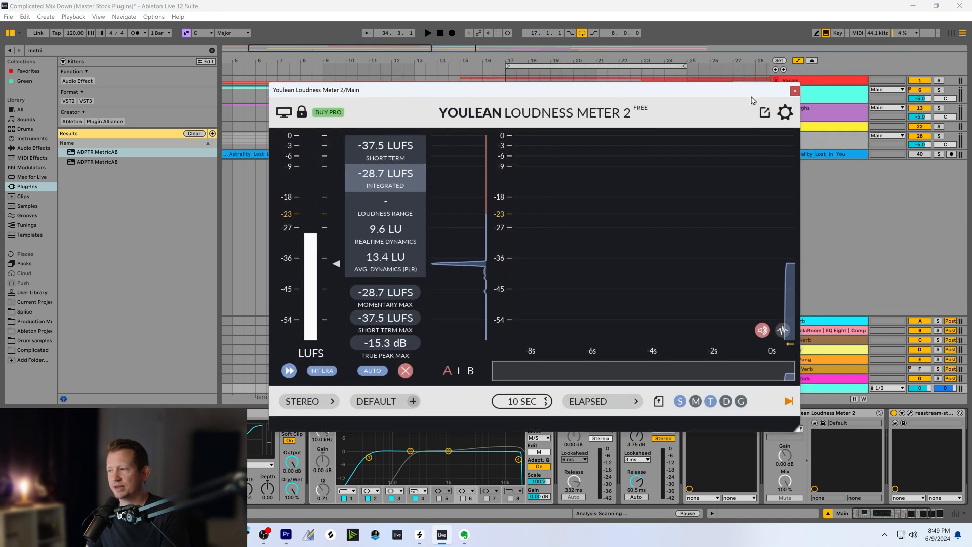
pyautogui.click(796, 92)
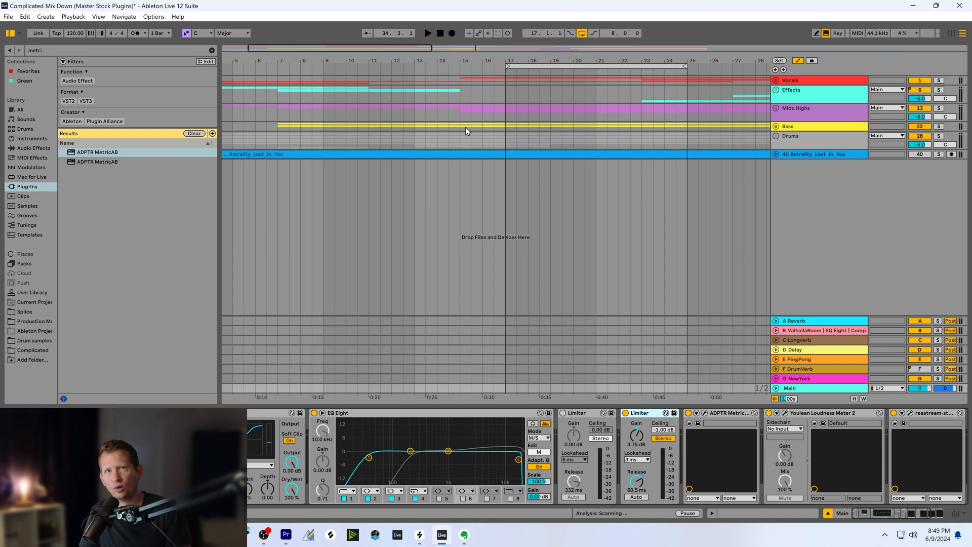
# Review the Drums and Main device chains and place the insert marker at bar 1 on the Mids.Highs group
pyautogui.click(794, 141)
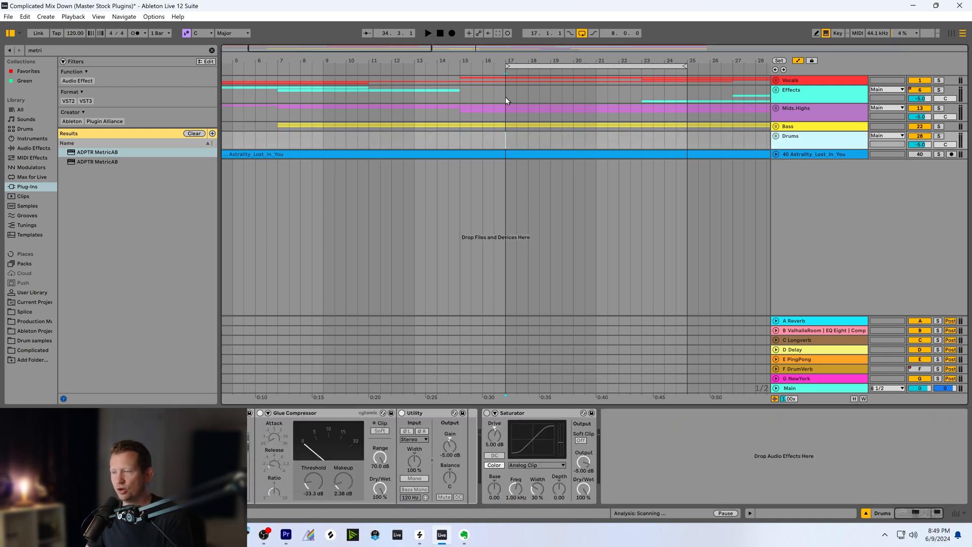
pyautogui.moveTo(379, 53); pyautogui.dragTo(384, 39)
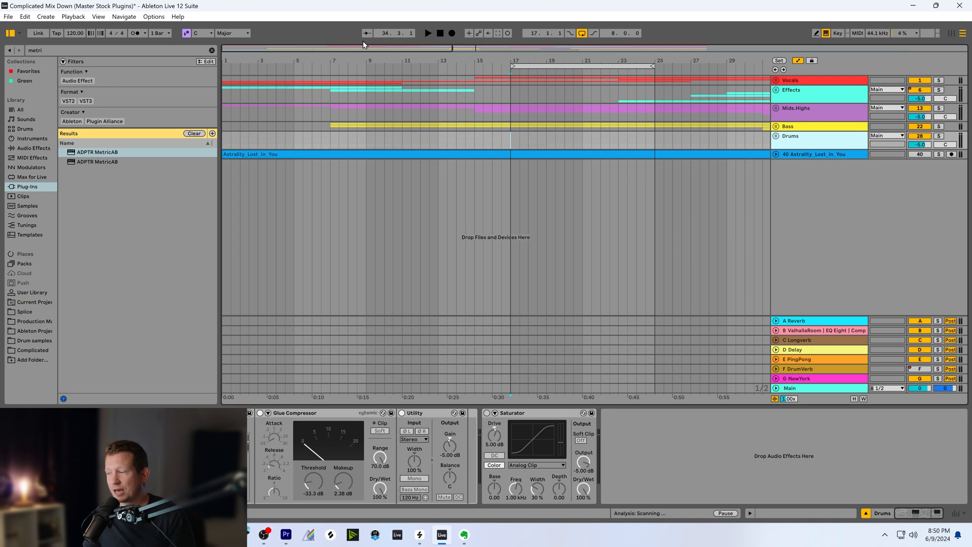
pyautogui.click(805, 387)
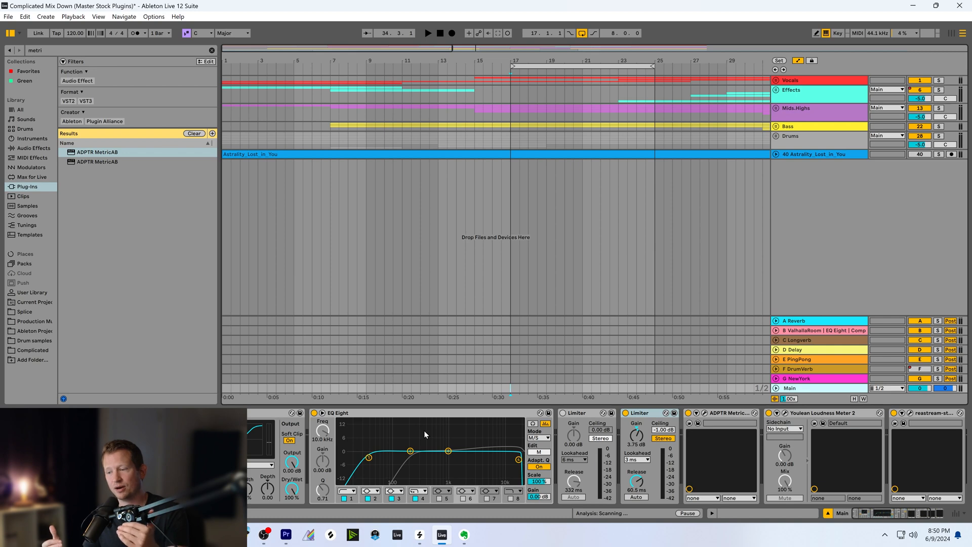
pyautogui.click(225, 120)
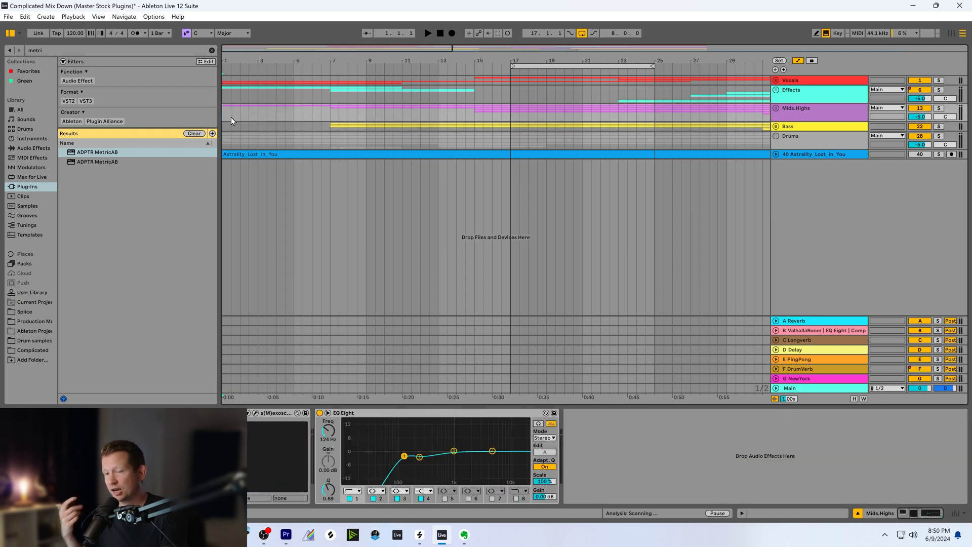